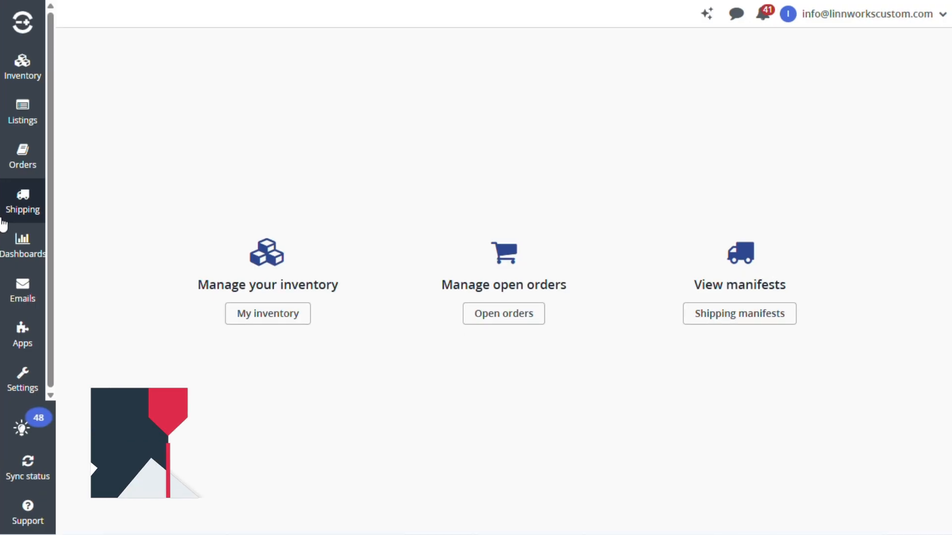
# - Open the shipping integrations overview and start adding a new integration
pyautogui.click(16, 213)
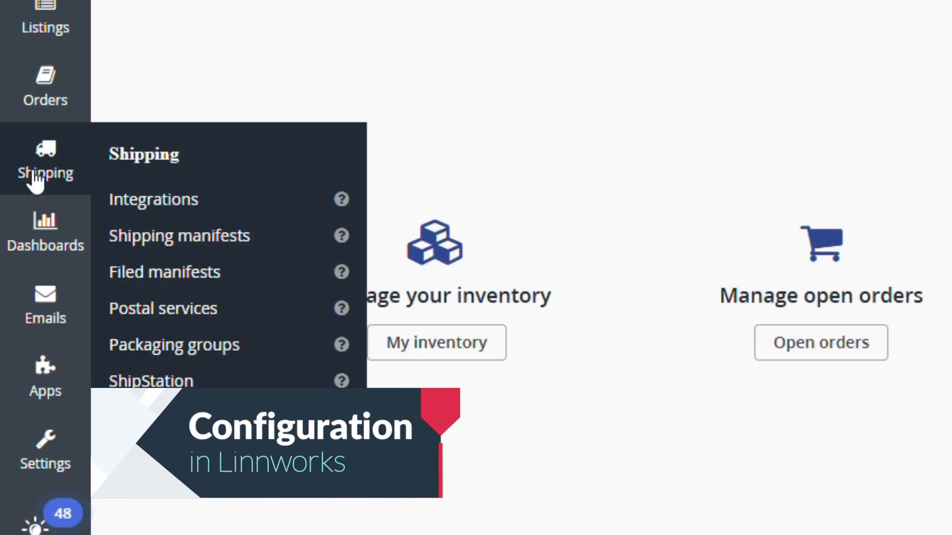
pyautogui.click(208, 200)
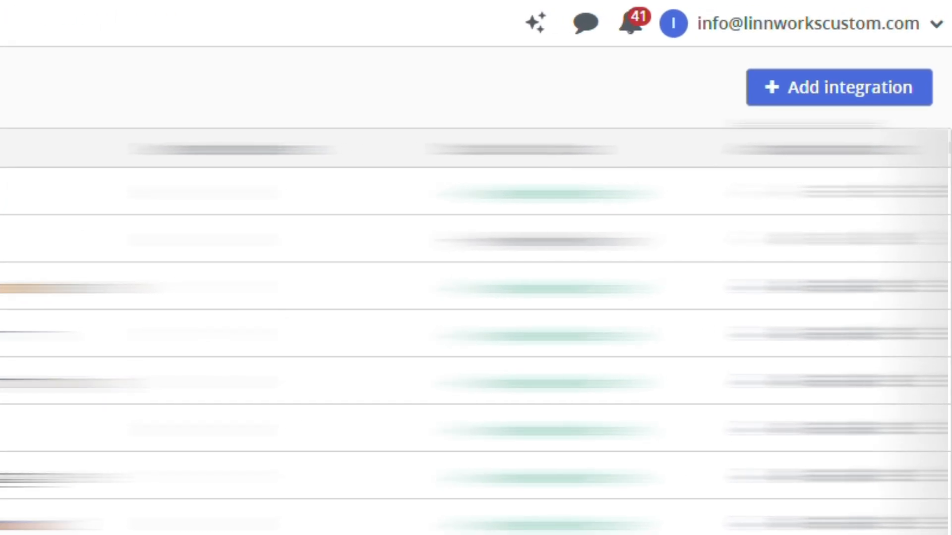
pyautogui.click(849, 94)
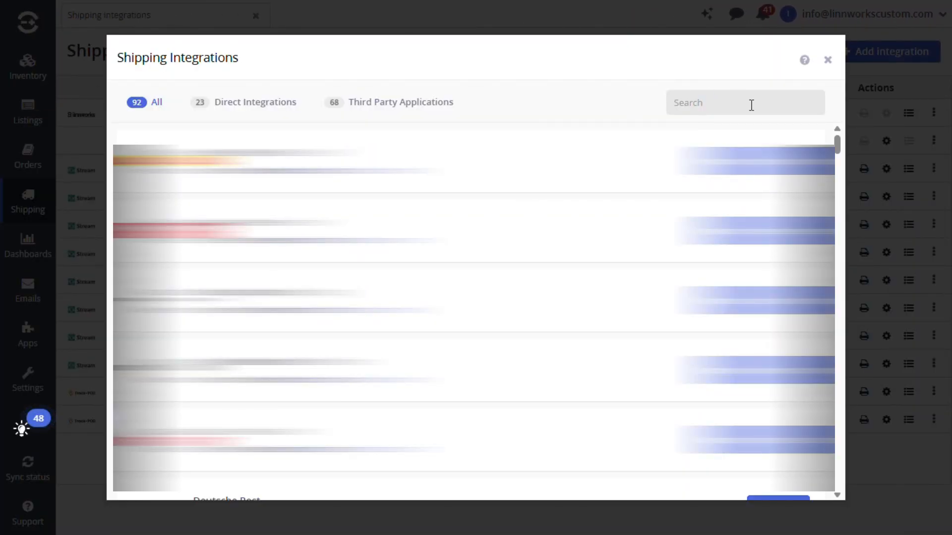
# - Search the available shipping integrations for "streamte" and start integrating STREAMTECH
pyautogui.click(751, 107)
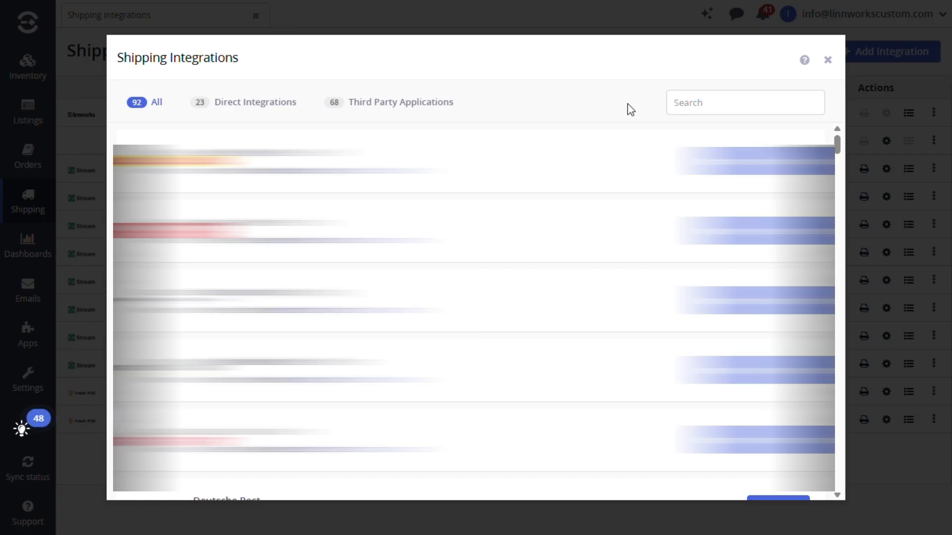
pyautogui.write('stream')
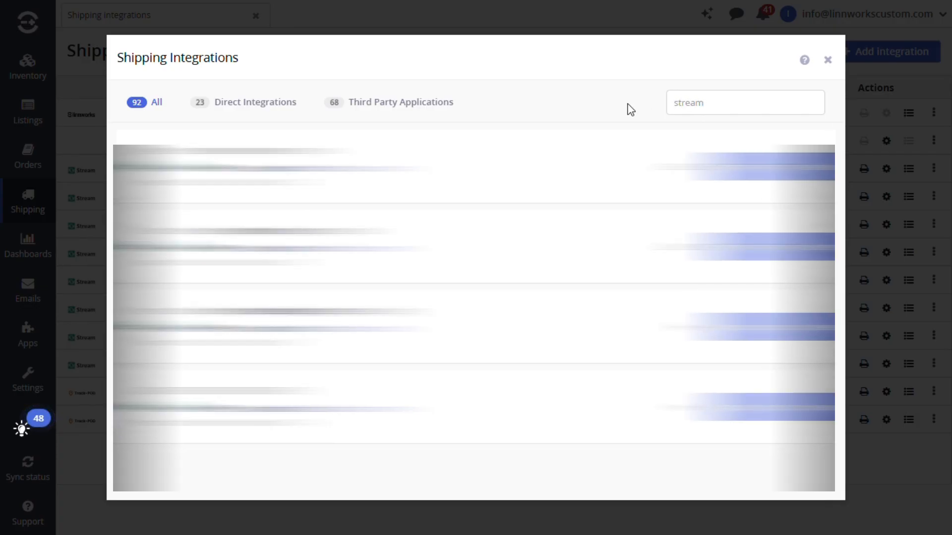
pyautogui.write('te')
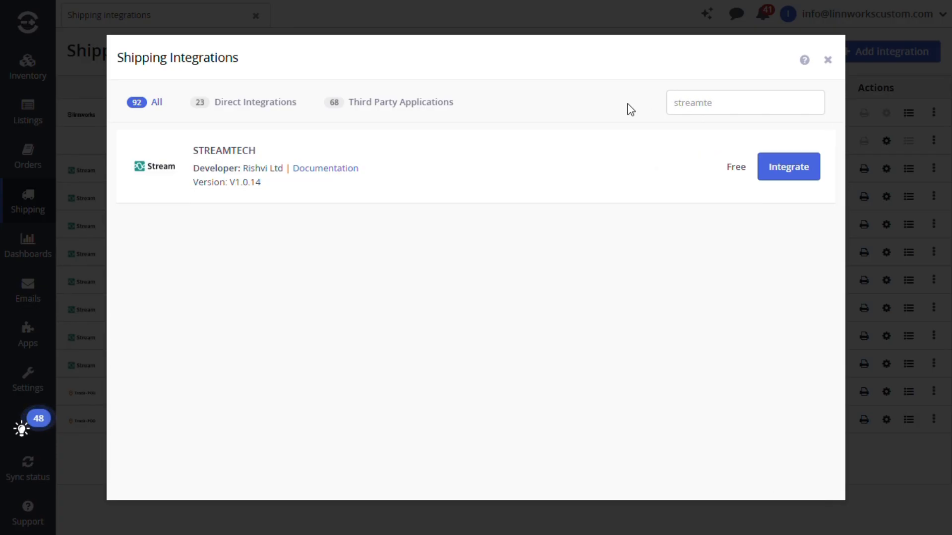
pyautogui.click(811, 175)
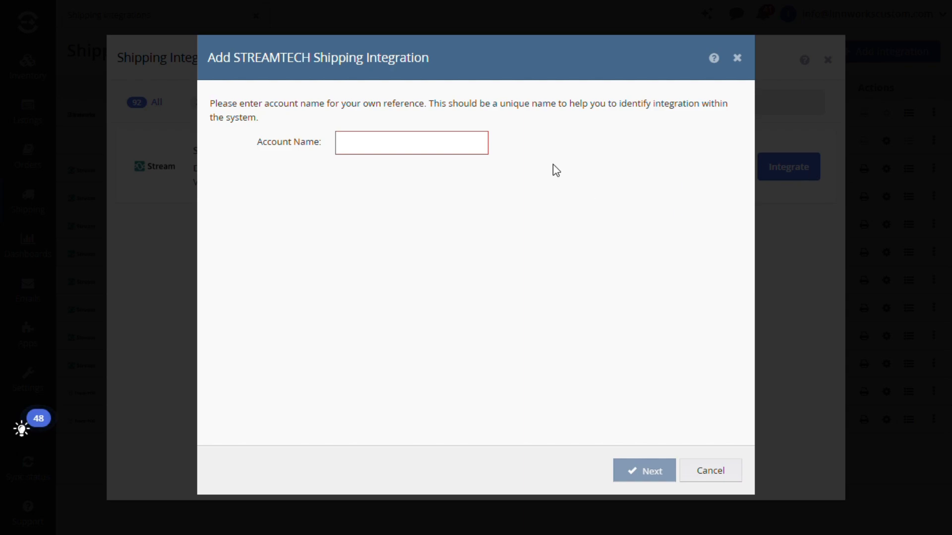
# - Name the integration account "stream demo" and accept the Common Integration profile
pyautogui.click(351, 134)
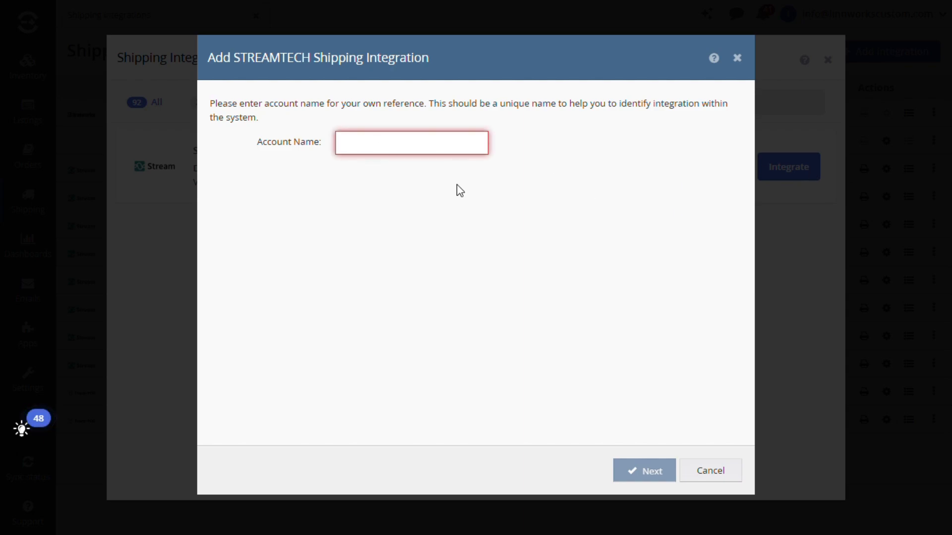
pyautogui.write('stream ')
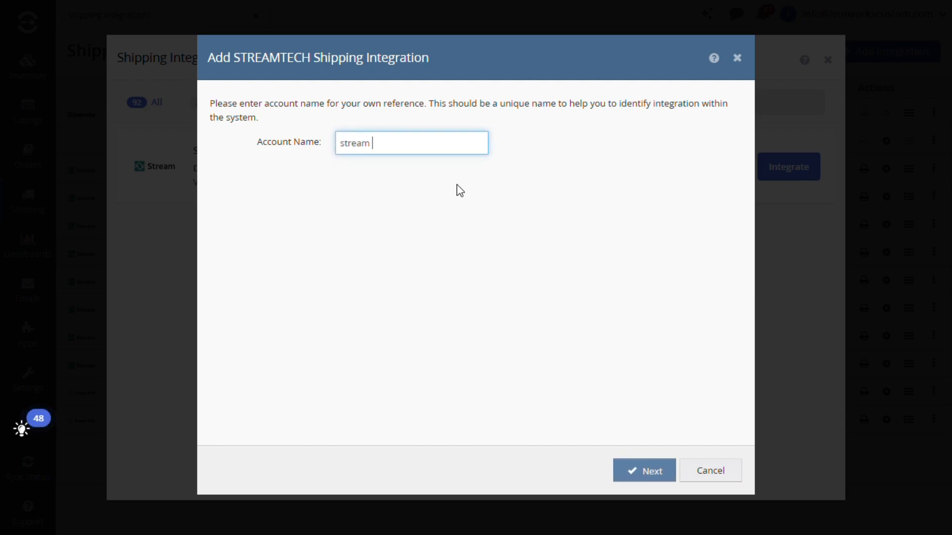
pyautogui.write('demo')
pyautogui.click(653, 475)
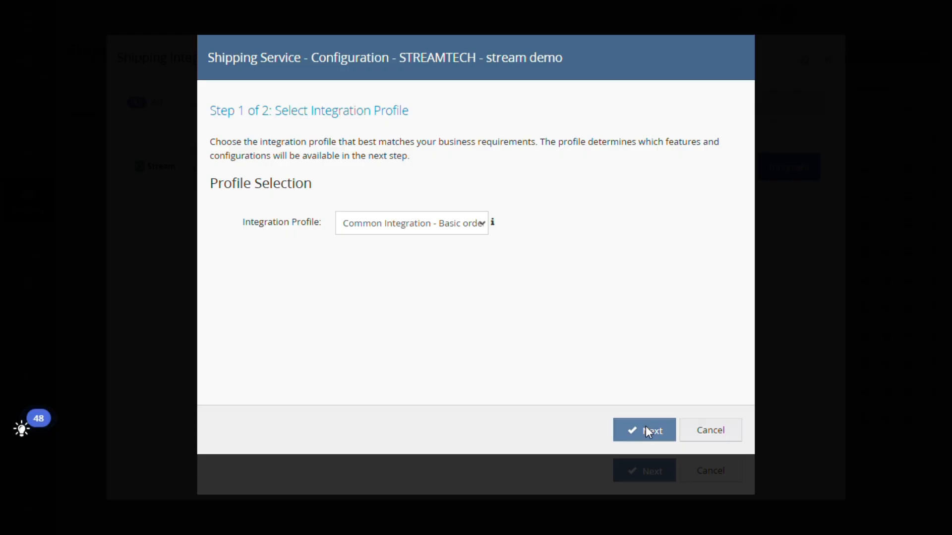
pyautogui.click(645, 430)
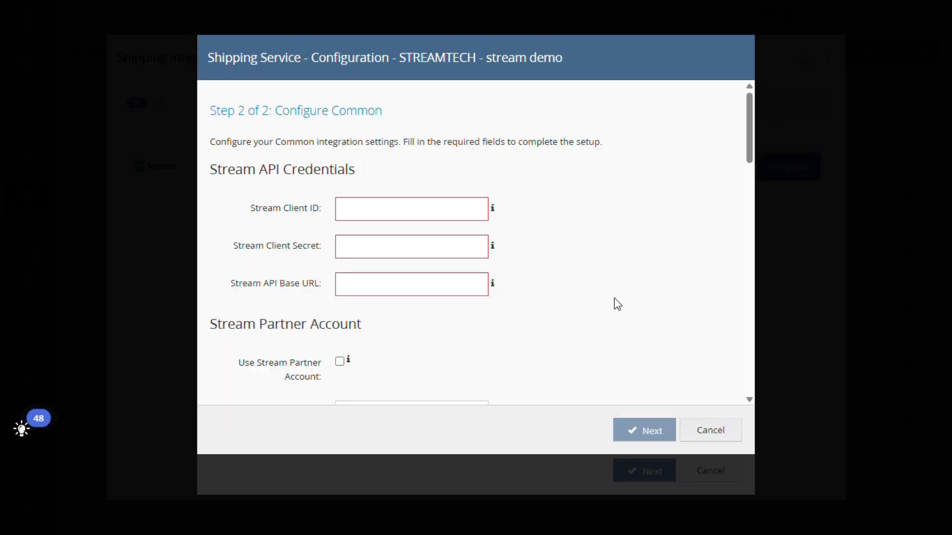
# - Enter the Stream client ID and client secret, and set the Stream API base URL to xyz
pyautogui.click(400, 207)
pyautogui.write('12345678')
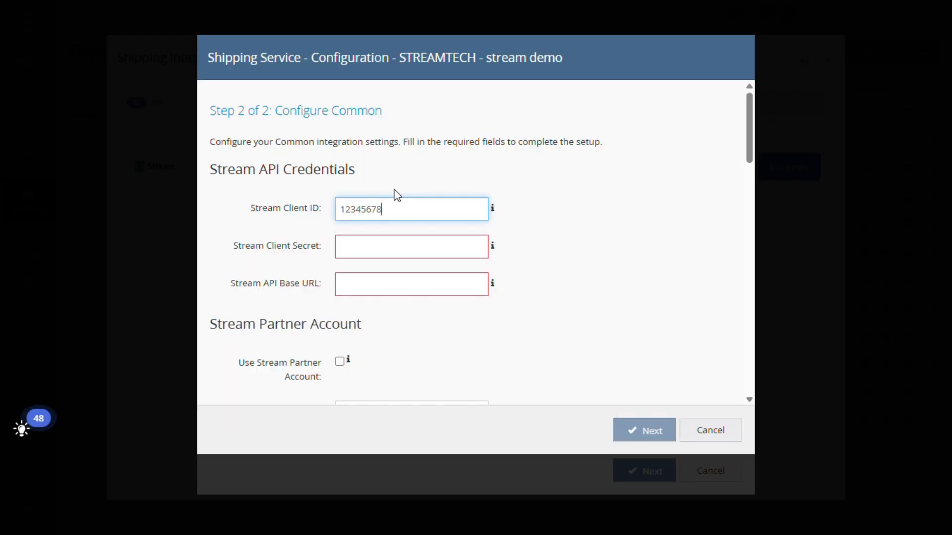
pyautogui.click(393, 246)
pyautogui.write('12345678')
pyautogui.click(364, 278)
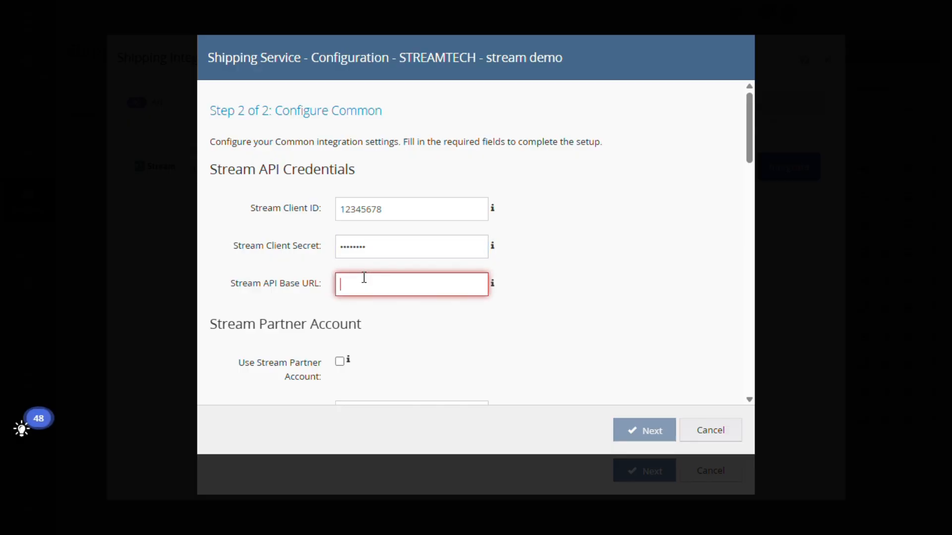
pyautogui.write('xyz')
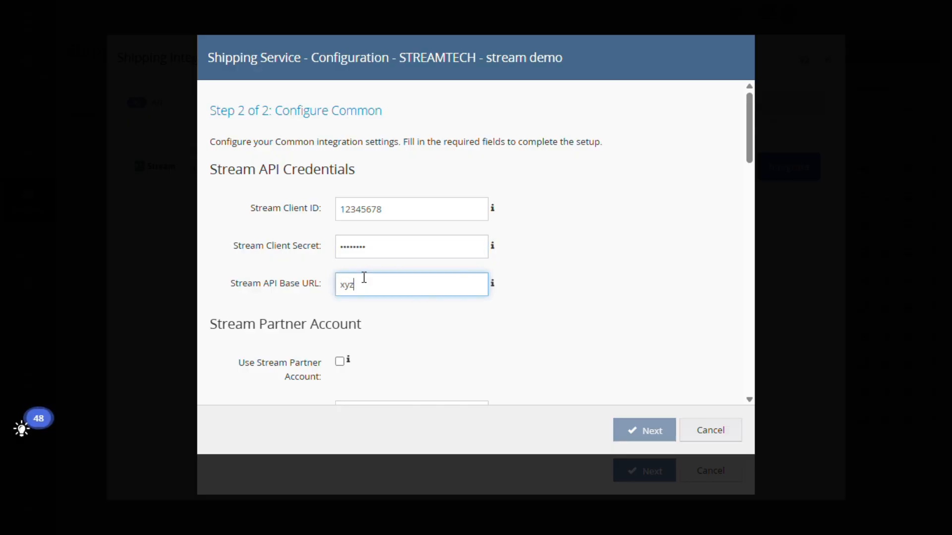
# - Enable the Stream partner account, enter its account ID and set the partner account name to xyz
pyautogui.scroll(-3, 418, 284)
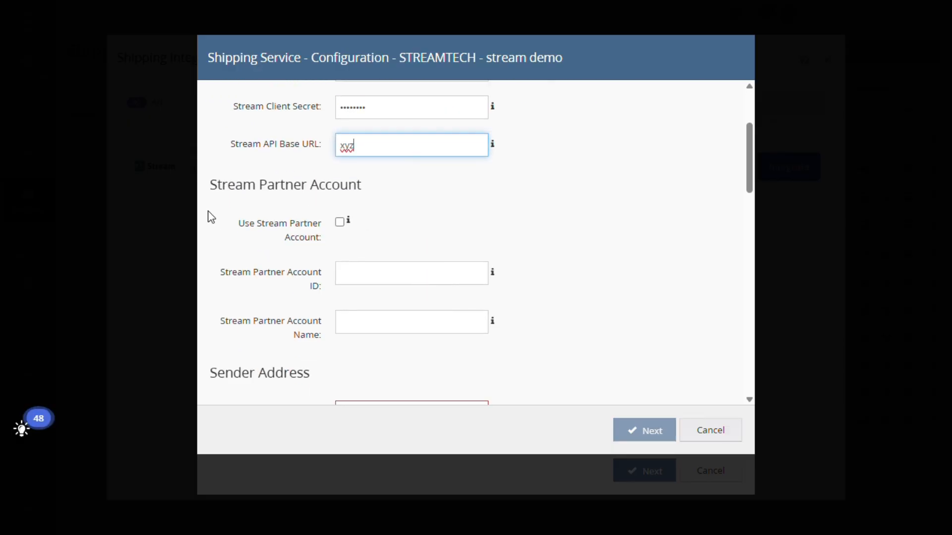
pyautogui.click(340, 222)
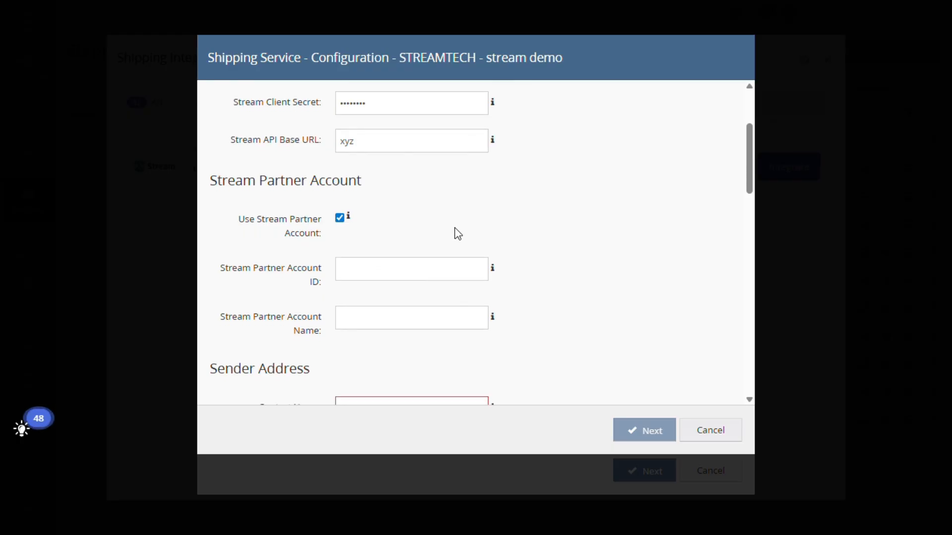
pyautogui.scroll(-2, 441, 218)
pyautogui.click(432, 213)
pyautogui.write('123456789')
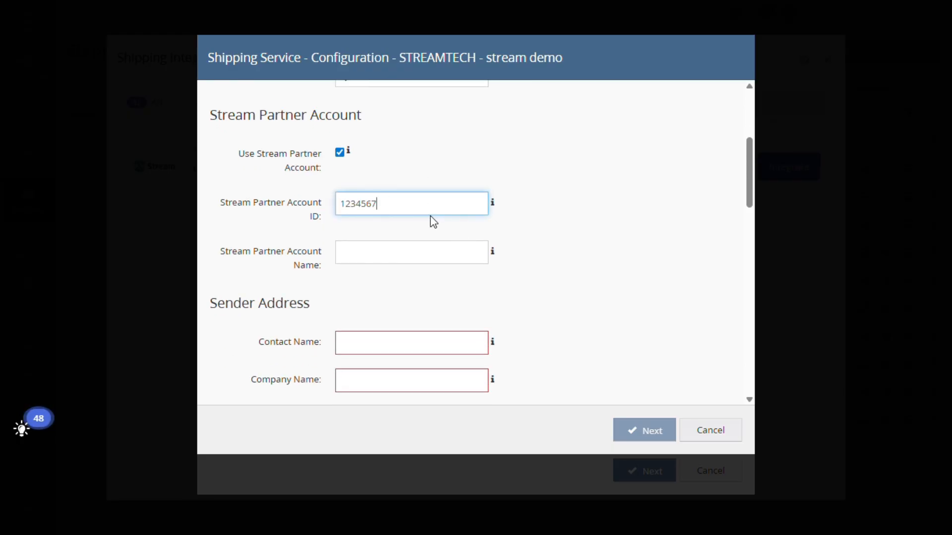
pyautogui.click(428, 258)
pyautogui.write('12345678')
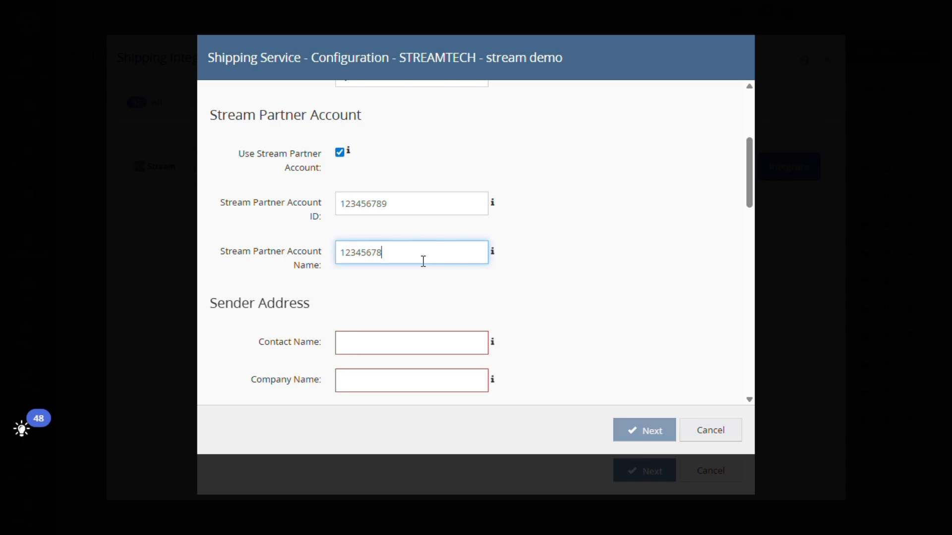
pyautogui.moveTo(423, 262); pyautogui.dragTo(313, 258)
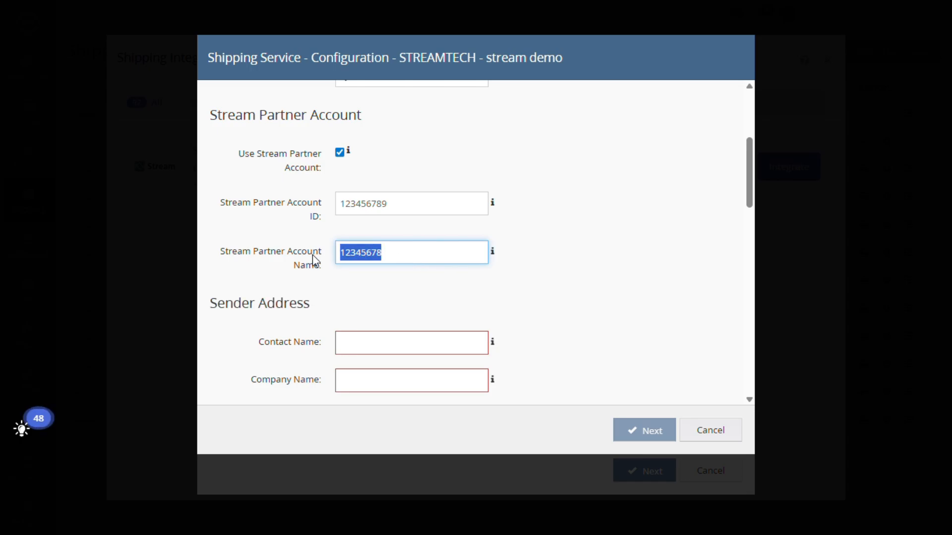
pyautogui.write('xyz')
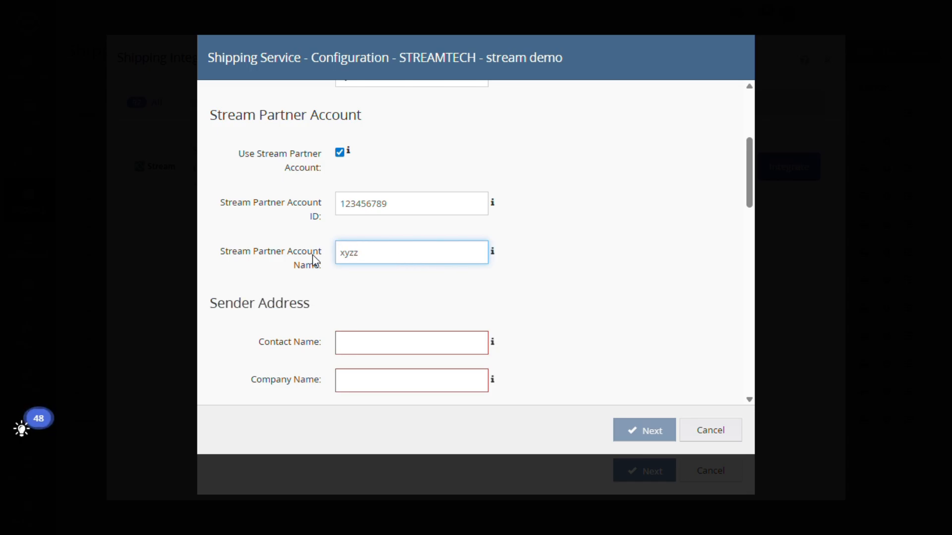
# - Enter the placeholder xyz as the sender's contact name, company name and address line 1
pyautogui.scroll(-3, 312, 255)
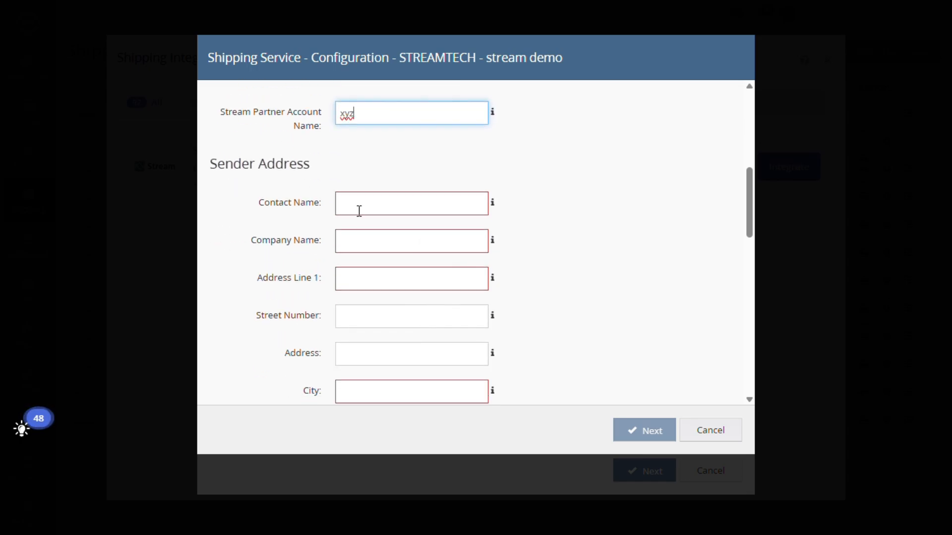
pyautogui.click(356, 207)
pyautogui.write('xyz')
pyautogui.click(381, 237)
pyautogui.write('xyz')
pyautogui.click(382, 276)
# - Complete the sender address details from city through contact phone number and postal code with the placeholder xyz
pyautogui.write('xyz')
pyautogui.scroll(-3, 384, 267)
pyautogui.click(387, 257)
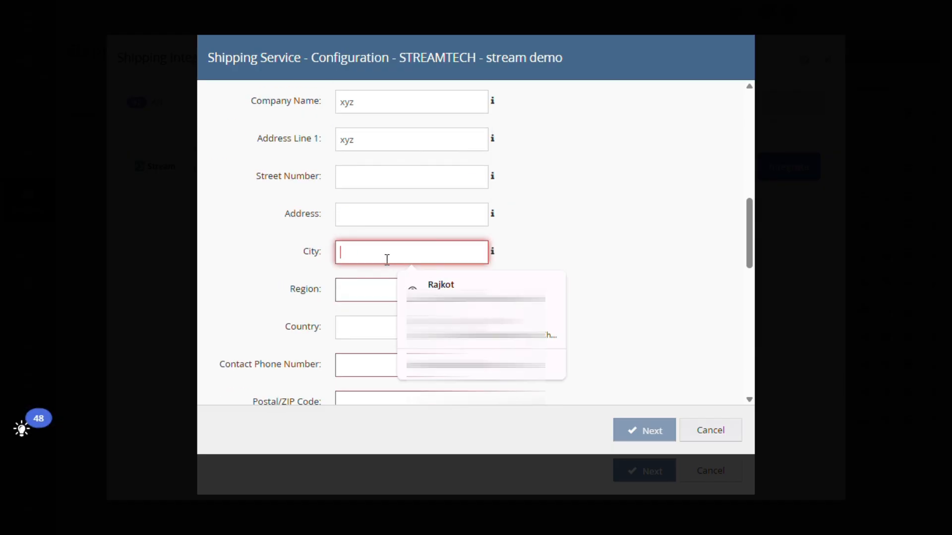
pyautogui.write('xyz')
pyautogui.click(382, 293)
pyautogui.write('xyz')
pyautogui.click(372, 331)
pyautogui.write('xyz')
pyautogui.scroll(-4, 372, 331)
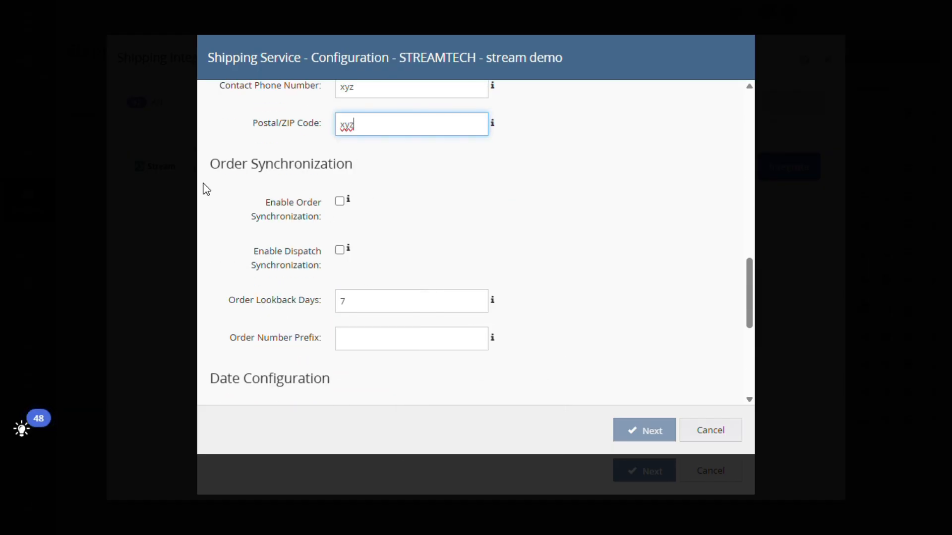
# - Enable both order synchronization and dispatch synchronization for the integration
pyautogui.moveTo(349, 198)
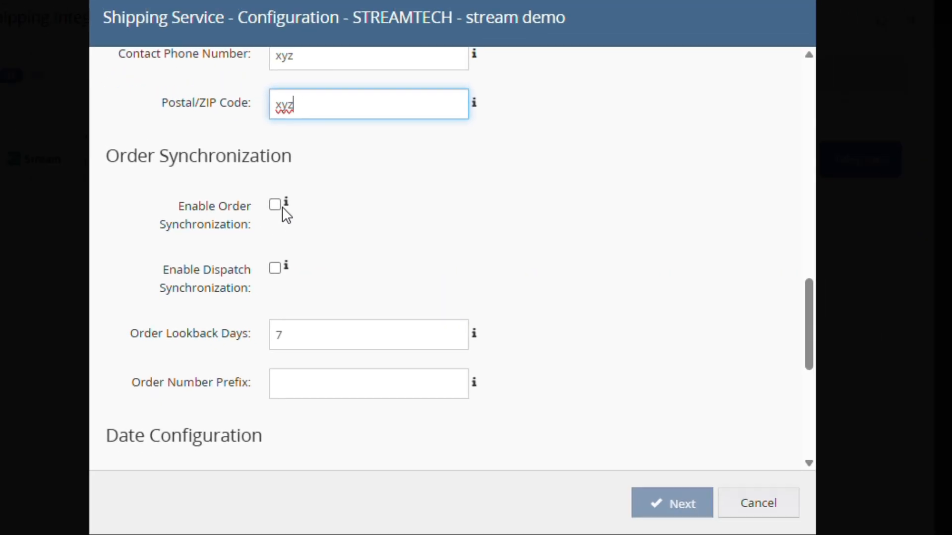
pyautogui.click(113, 214)
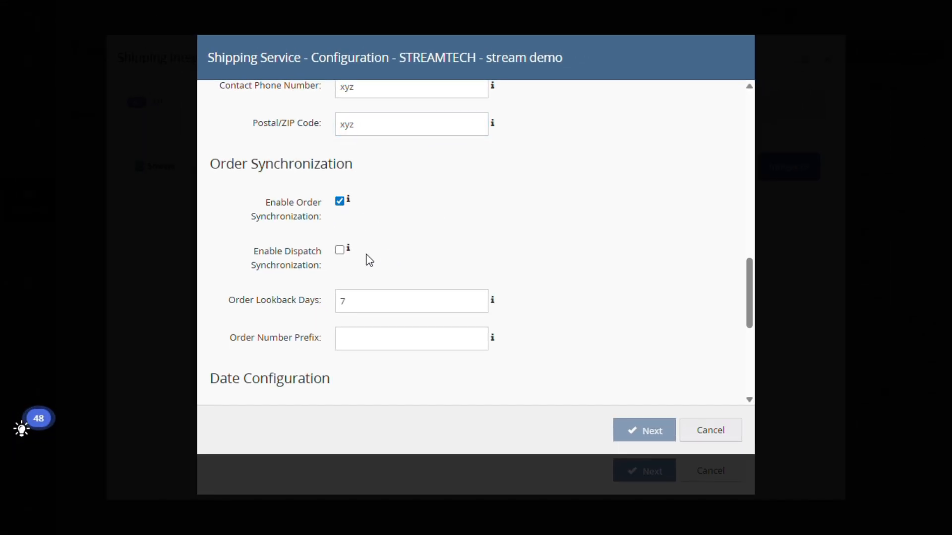
pyautogui.moveTo(350, 252)
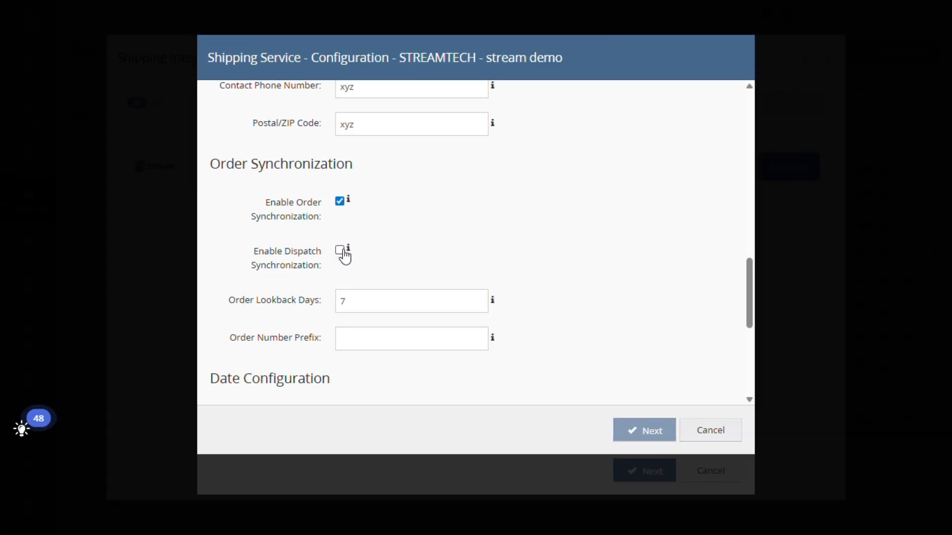
pyautogui.click(60, 225)
# - Set the order lookback days to 7 and the order number prefix to "RIS-"
pyautogui.scroll(-2, 347, 261)
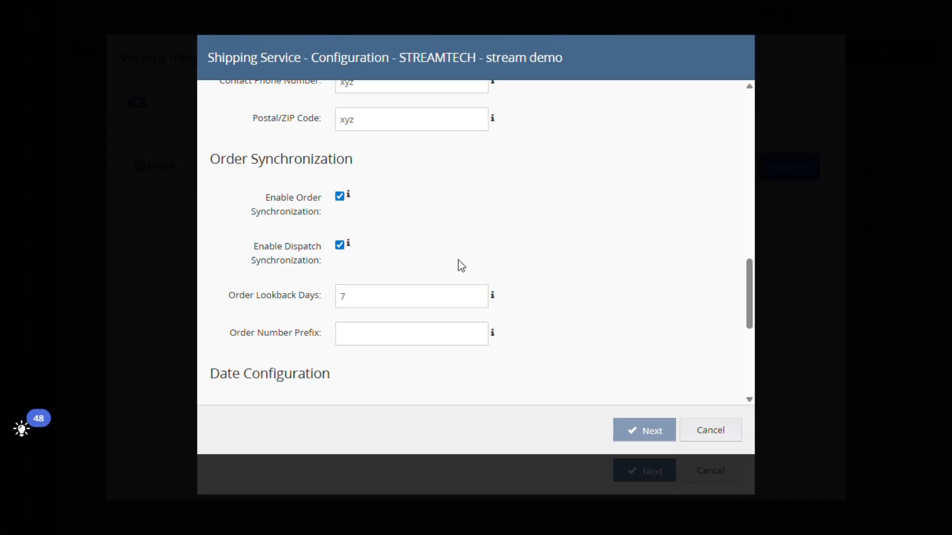
pyautogui.moveTo(364, 165); pyautogui.dragTo(318, 165)
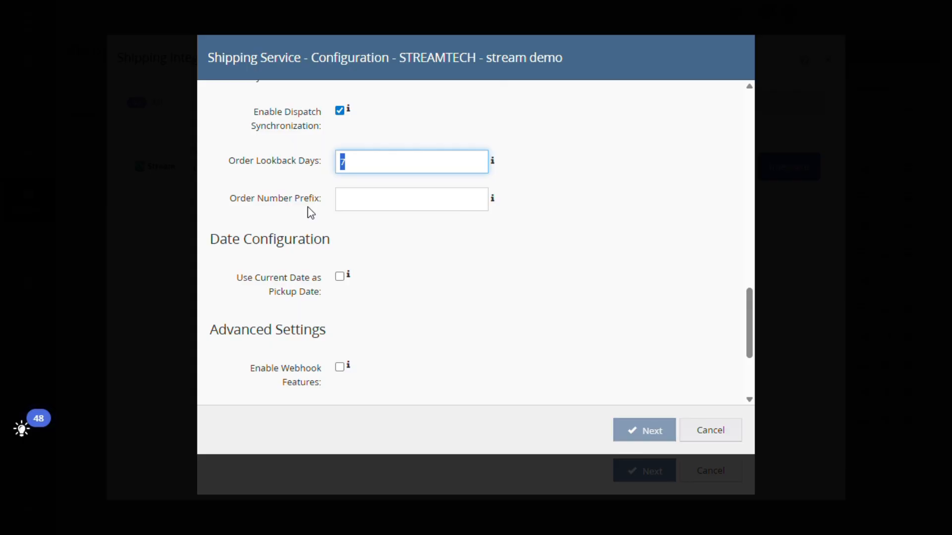
pyautogui.write('7')
pyautogui.click(370, 208)
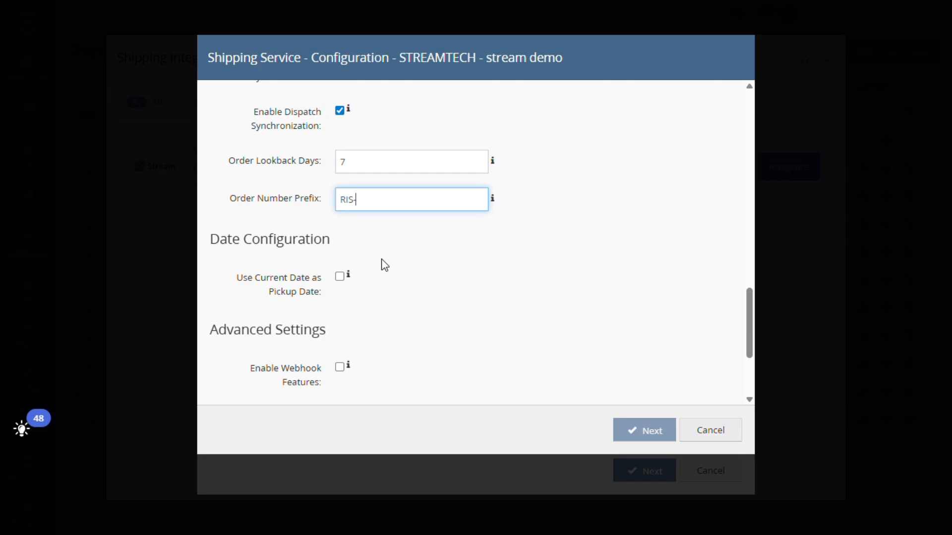
pyautogui.write('RIS-')
# - Enable using the current date as the pickup date in the date configuration
pyautogui.scroll(-1, 385, 265)
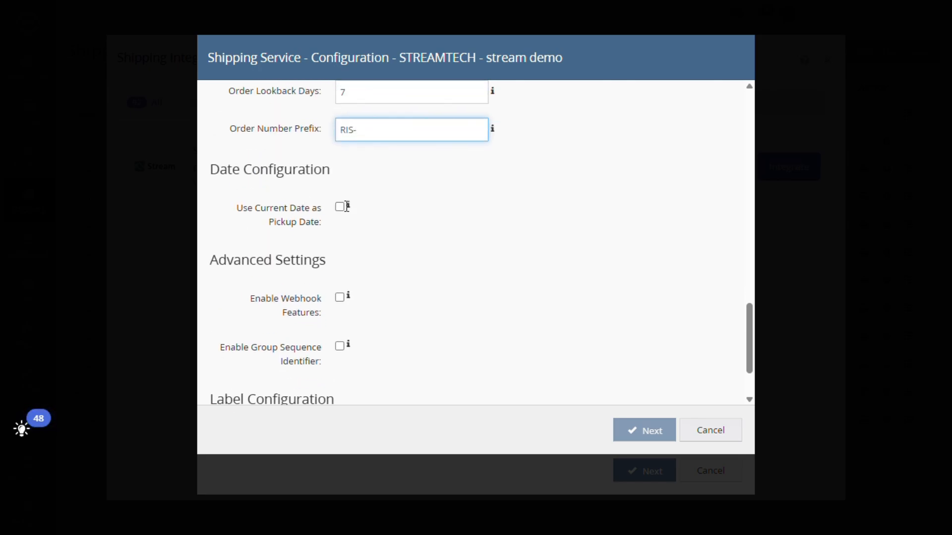
pyautogui.moveTo(348, 206)
pyautogui.click(340, 207)
# - Enable the webhook features and the group sequence identifier in the advanced settings
pyautogui.scroll(-1, 353, 243)
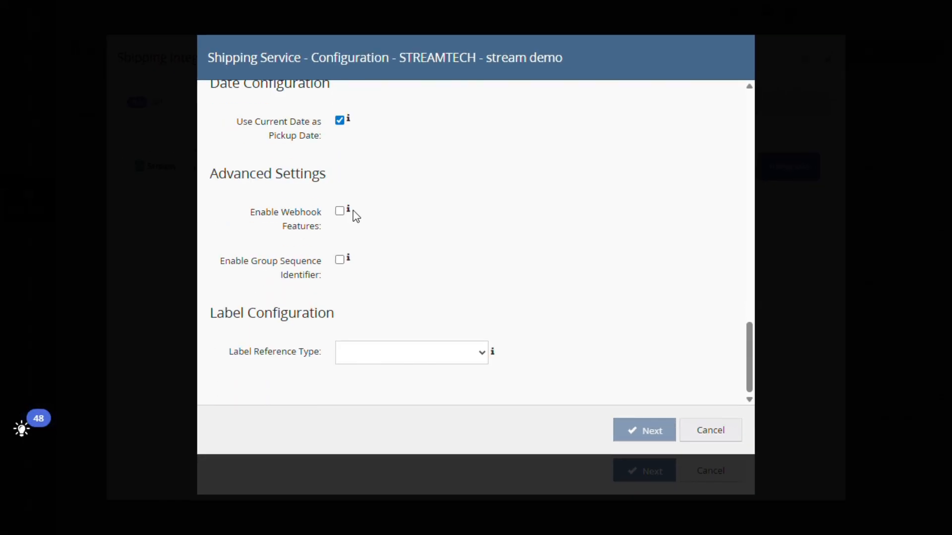
pyautogui.moveTo(350, 212)
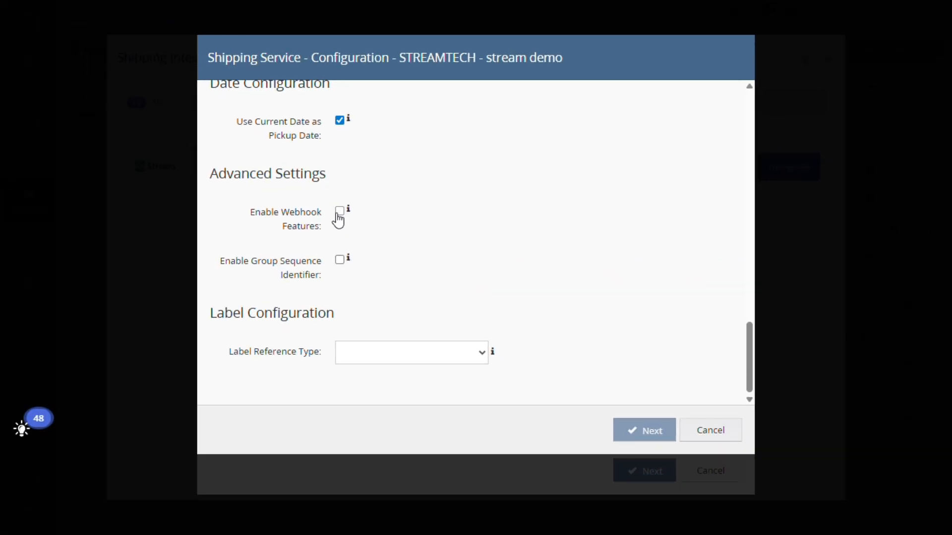
pyautogui.click(340, 212)
pyautogui.moveTo(348, 259)
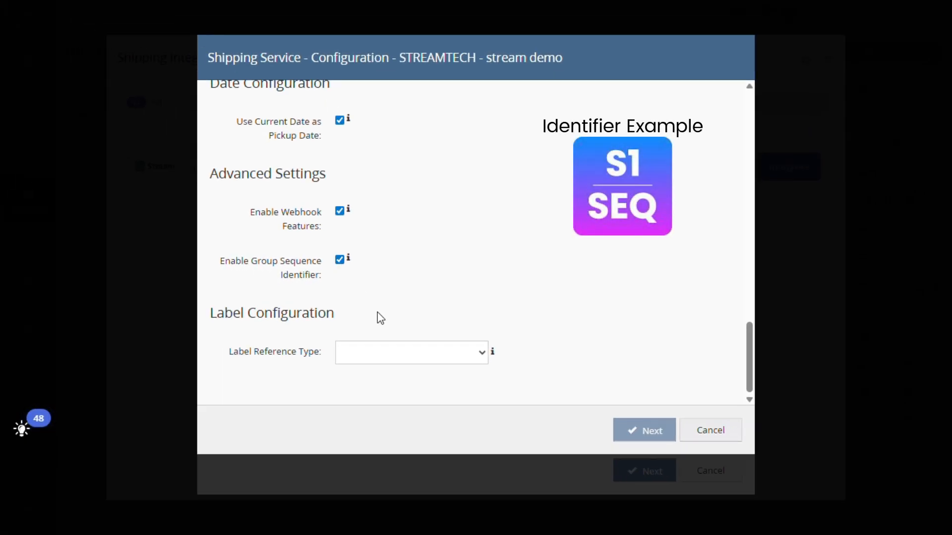
# - Set the label reference type to Linnworks Order ID and complete the stream demo integration's registration
pyautogui.click(394, 361)
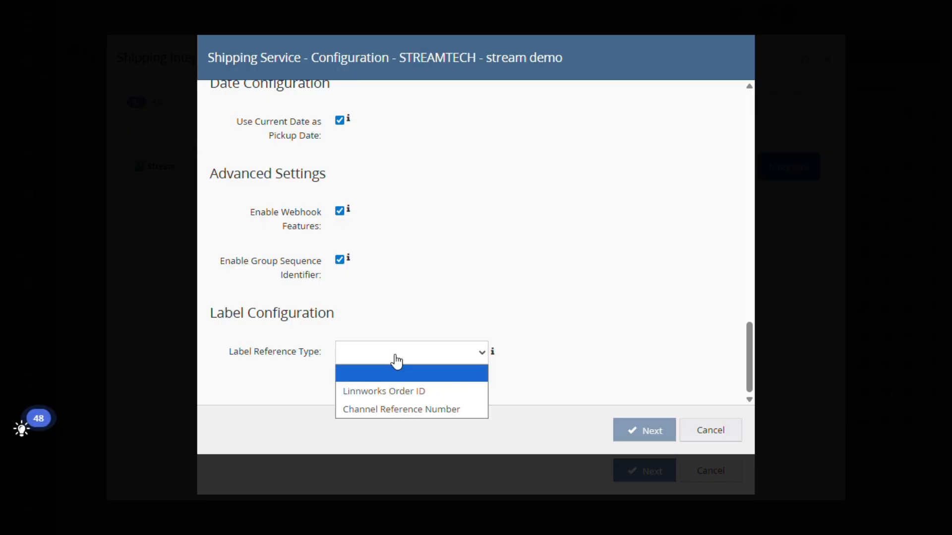
pyautogui.click(360, 394)
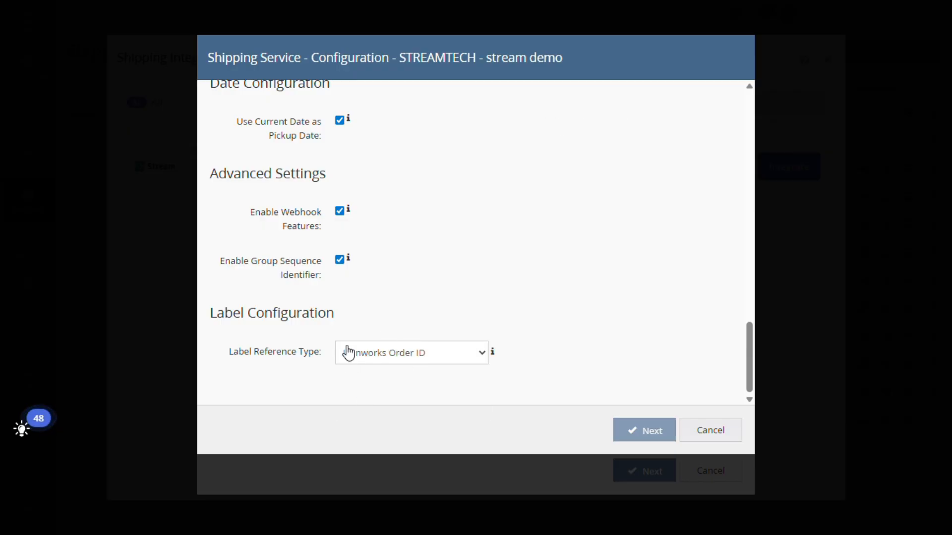
pyautogui.click(638, 434)
pyautogui.click(638, 434)
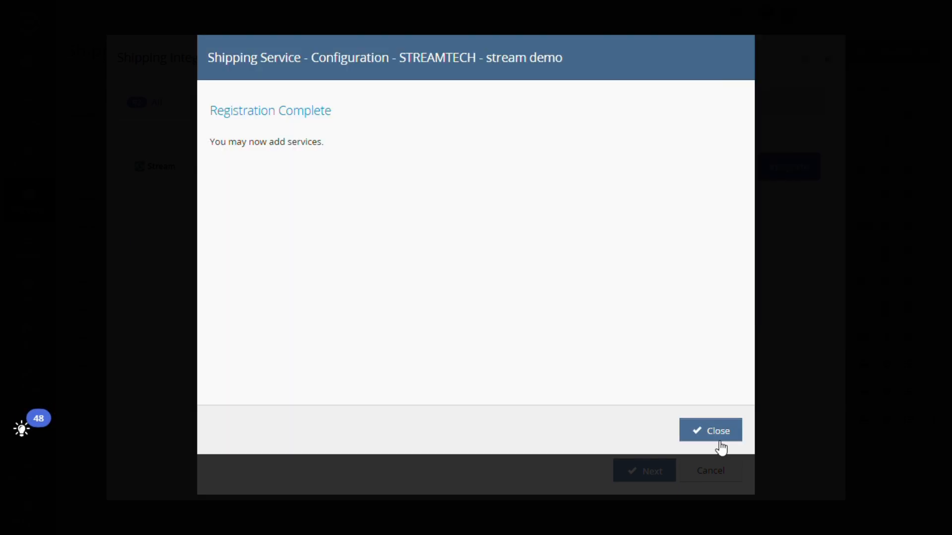
pyautogui.click(717, 439)
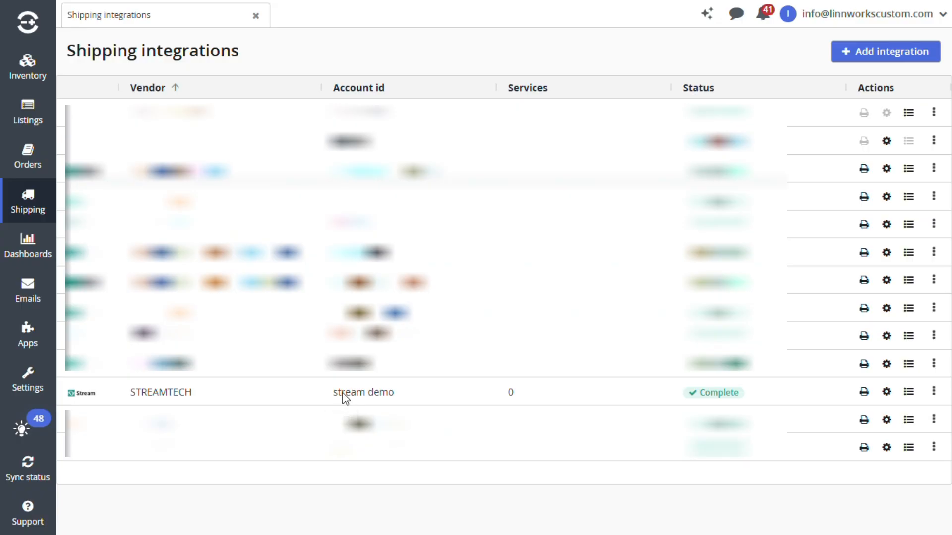
# - Open the services of the STREAMTECH stream demo integration and add the Stream Generic Service
pyautogui.click(286, 395)
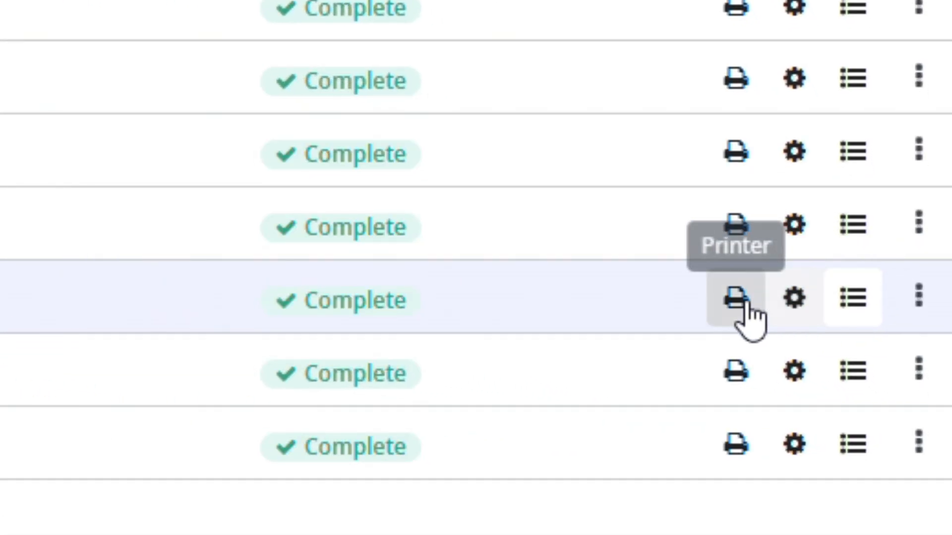
pyautogui.click(844, 313)
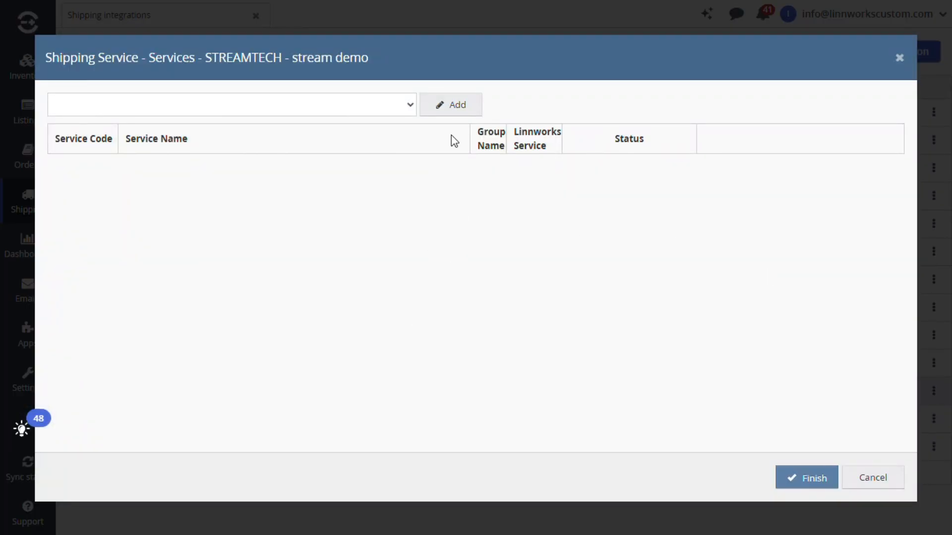
pyautogui.click(410, 104)
pyautogui.click(145, 140)
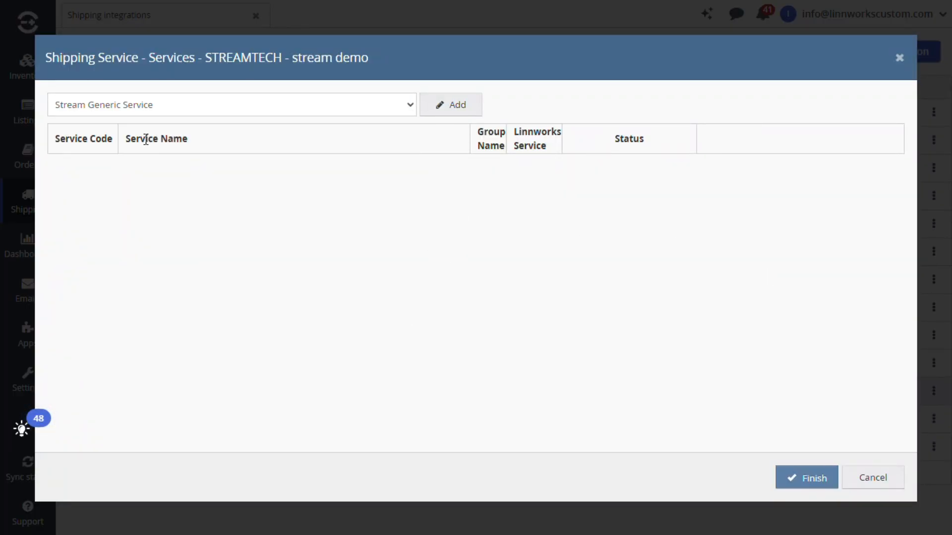
pyautogui.click(451, 107)
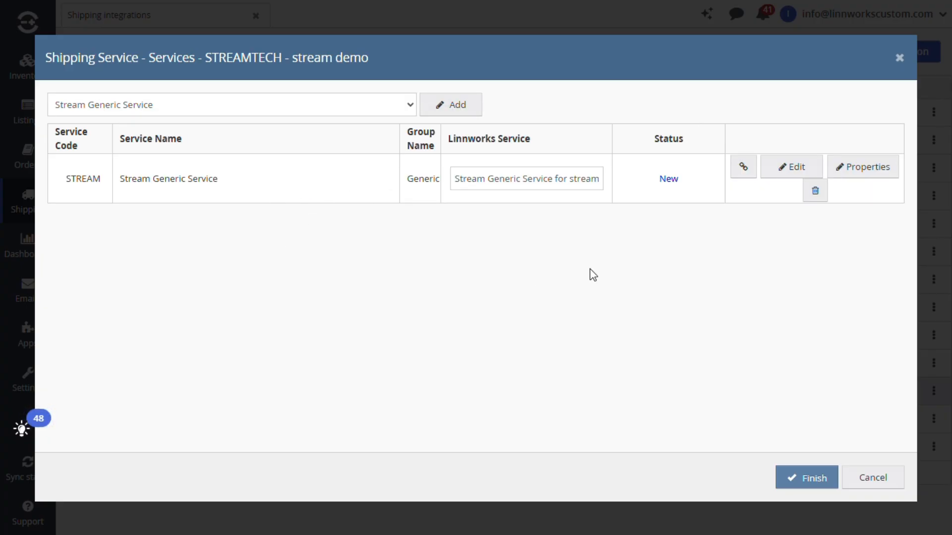
# - Open the Stream Generic Service options for editing, keeping the default 4x6" label format and 1 label copy
pyautogui.click(775, 174)
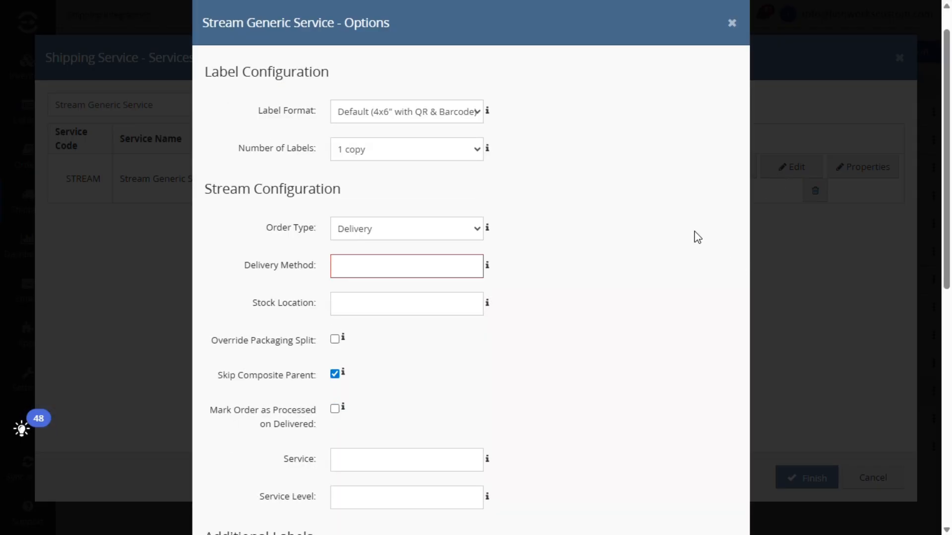
pyautogui.click(442, 116)
pyautogui.click(391, 149)
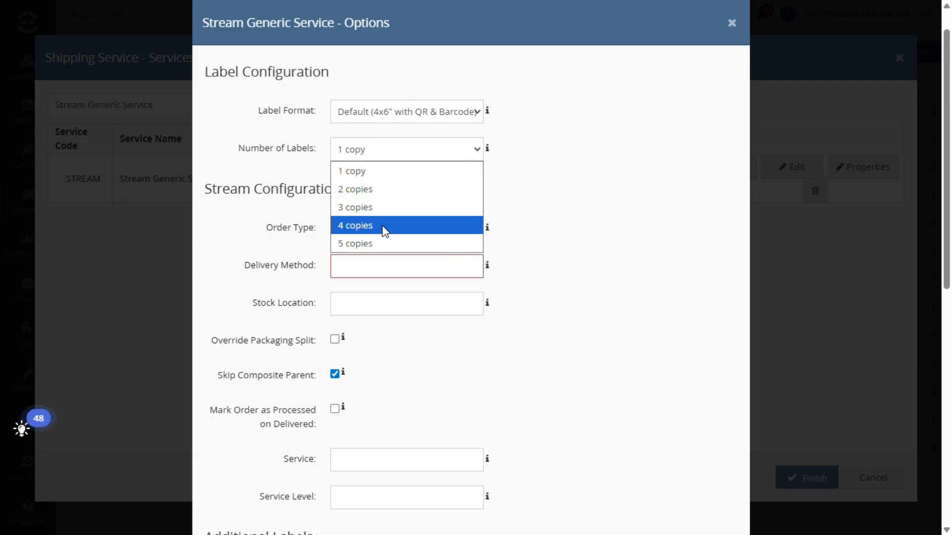
pyautogui.click(374, 157)
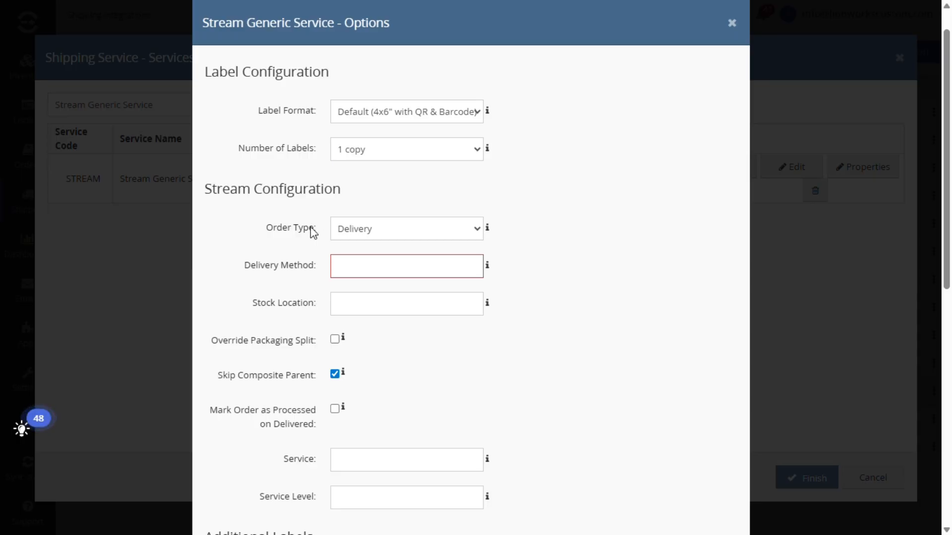
pyautogui.click(400, 238)
pyautogui.click(383, 252)
pyautogui.click(361, 234)
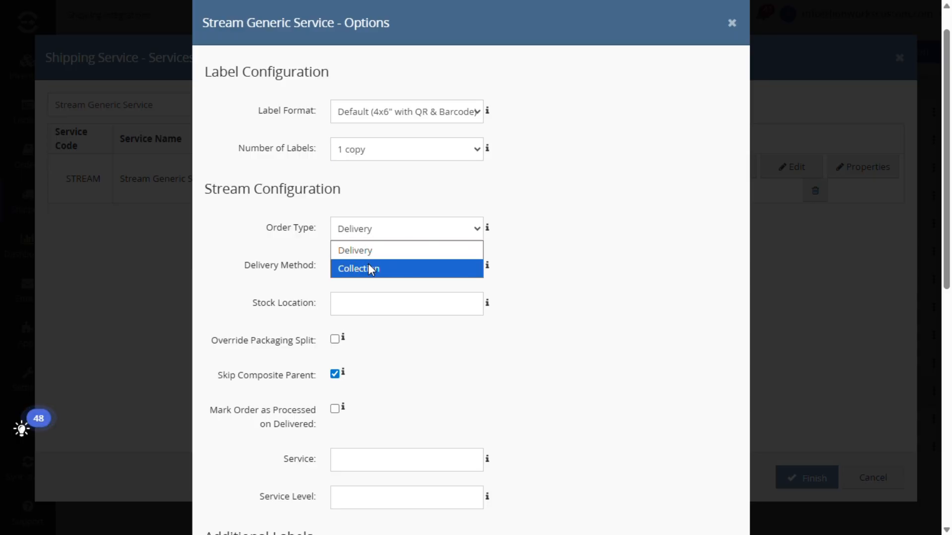
pyautogui.click(368, 268)
pyautogui.click(376, 230)
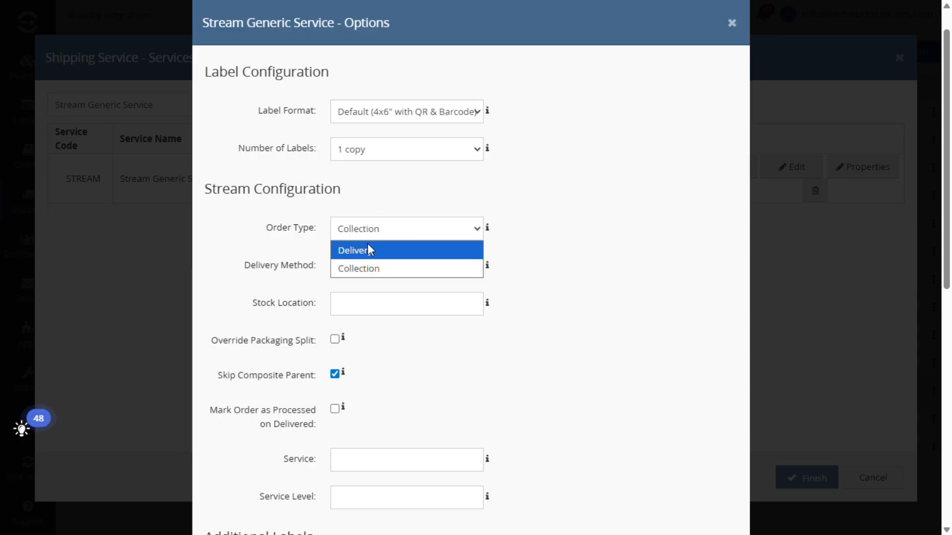
pyautogui.click(367, 248)
# - Enter "abc" as both the delivery method and the stock location in the Stream configuration
pyautogui.click(355, 270)
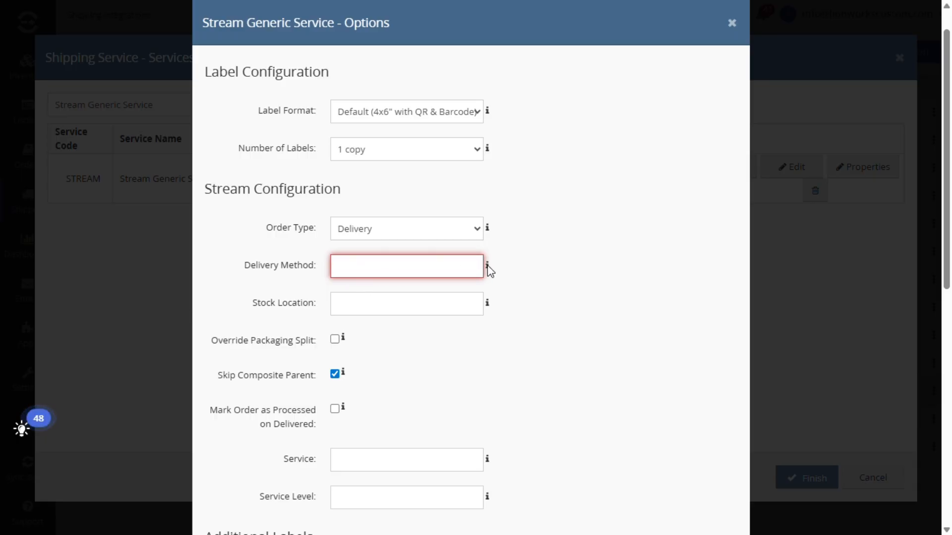
pyautogui.moveTo(490, 271)
pyautogui.write('abc')
pyautogui.click(393, 298)
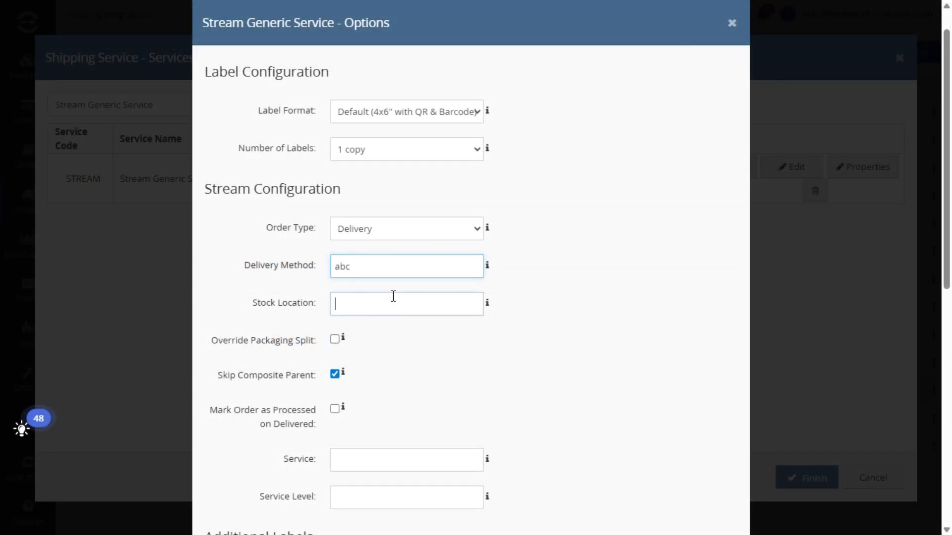
pyautogui.scroll(-1, 404, 304)
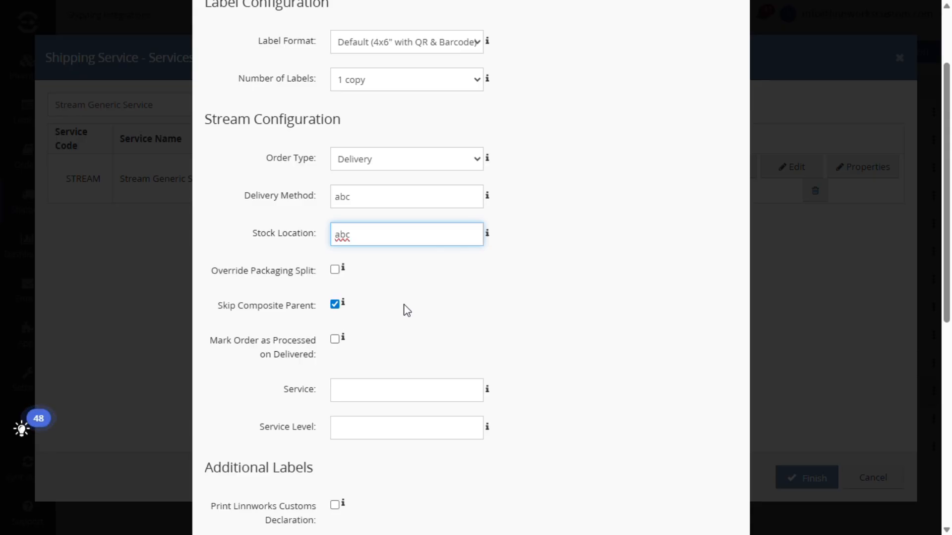
pyautogui.click(407, 321)
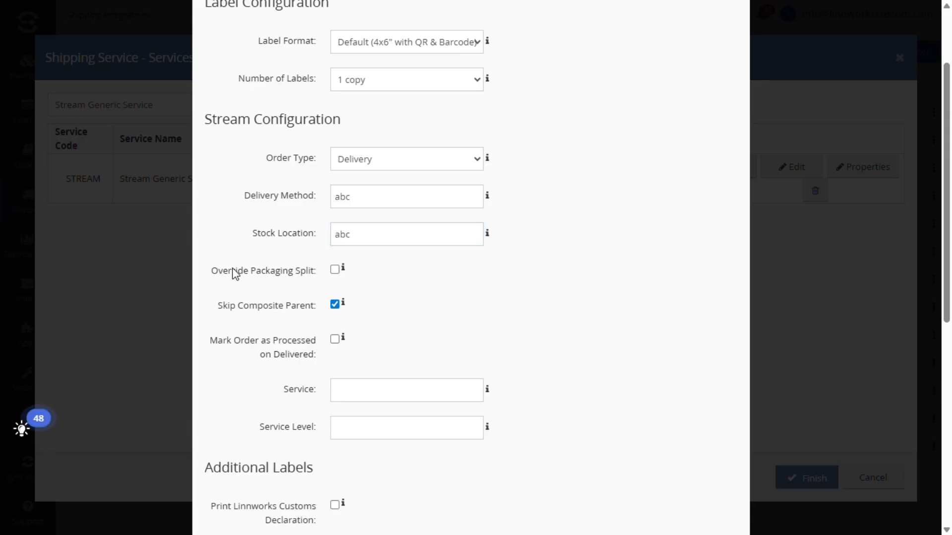
# - Enable overriding the packaging split and marking orders as processed on delivery
pyautogui.moveTo(342, 268)
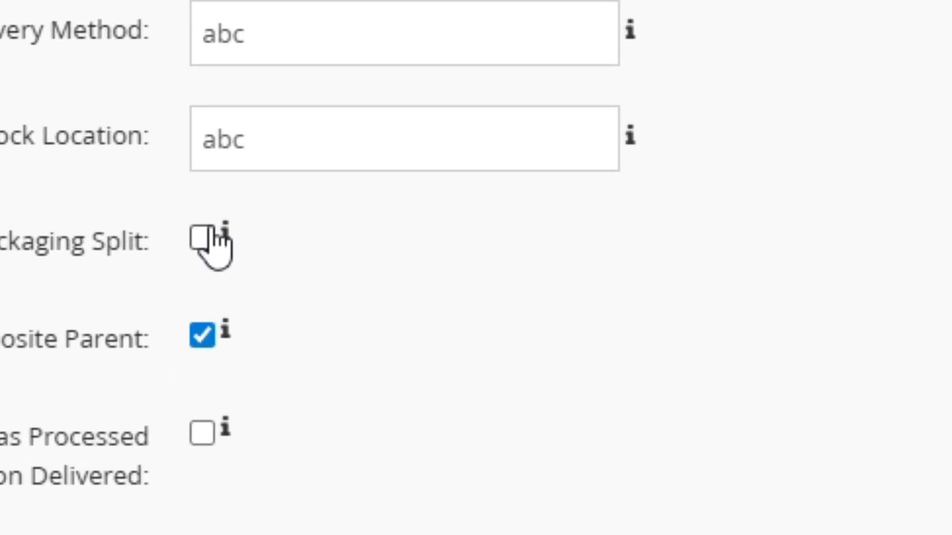
pyautogui.click(208, 239)
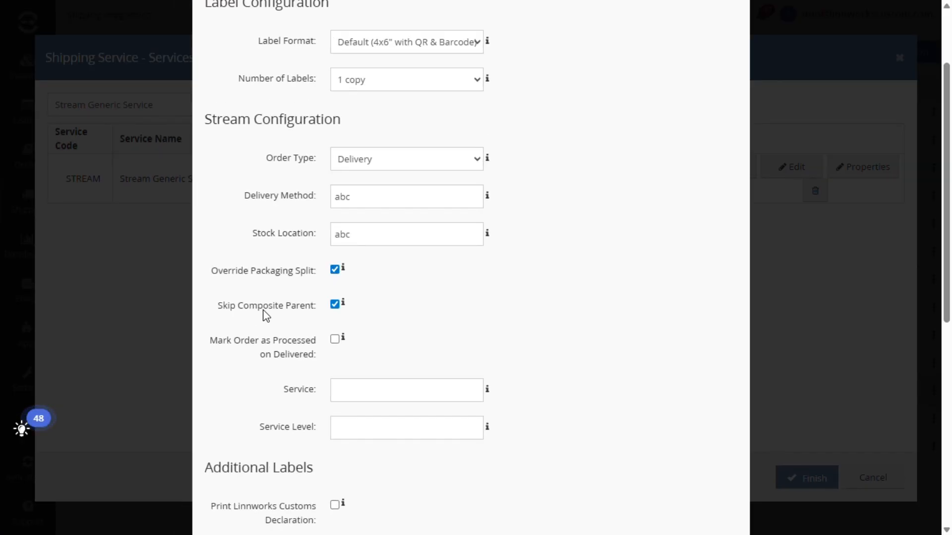
pyautogui.moveTo(344, 306)
pyautogui.scroll(-1, 272, 343)
pyautogui.click(335, 270)
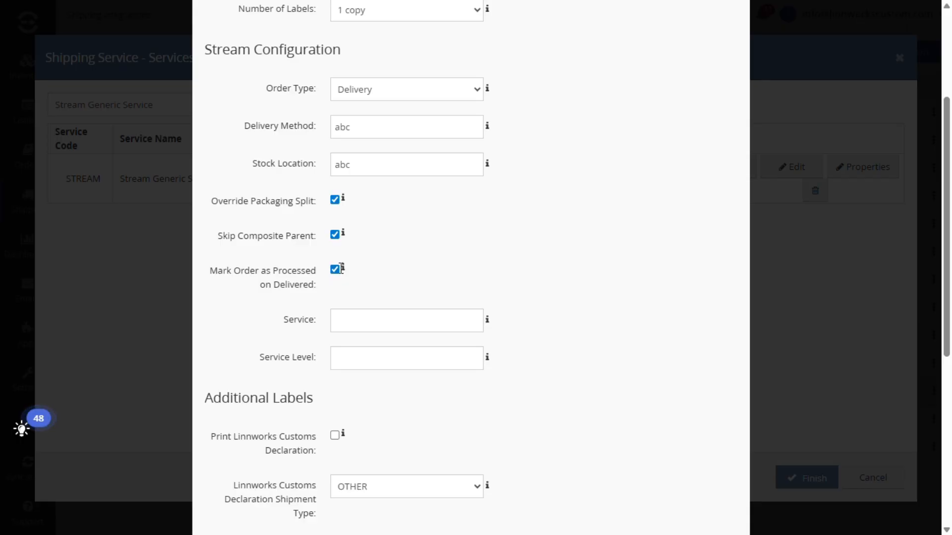
pyautogui.moveTo(342, 271)
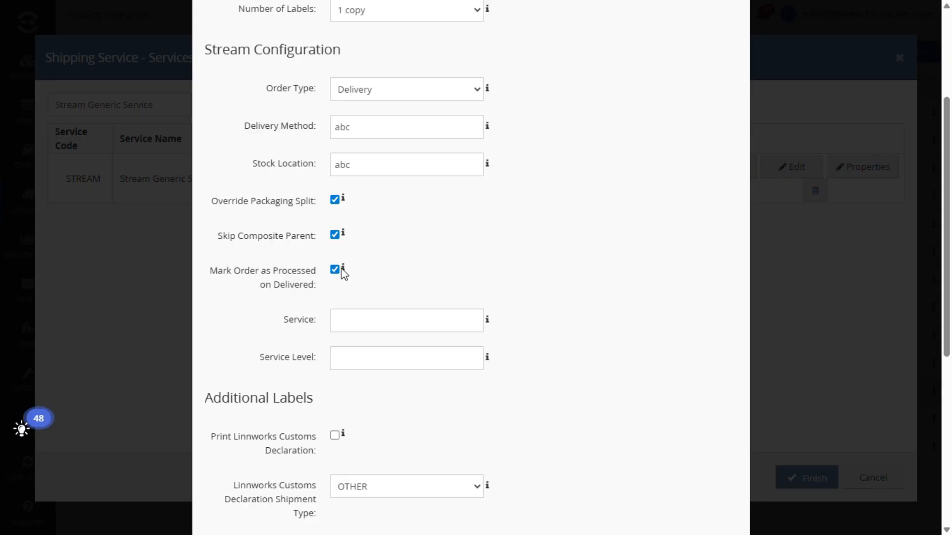
# - Enter "abc" as both the service and the service level in the Stream configuration
pyautogui.scroll(-1, 15, 218)
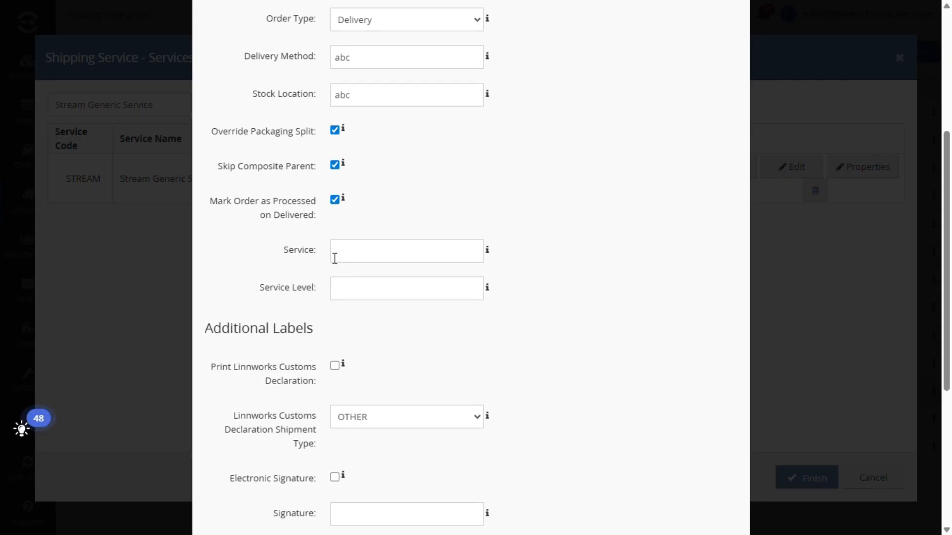
pyautogui.click(361, 256)
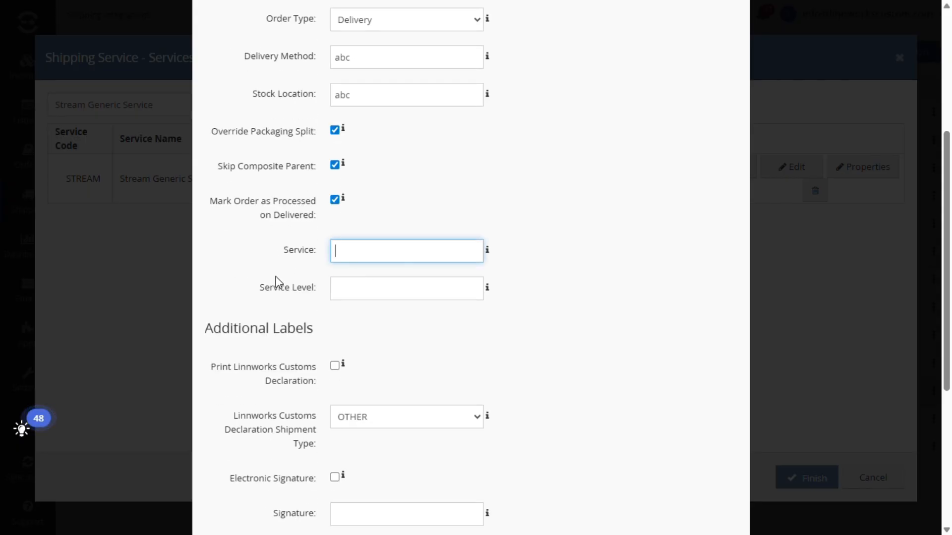
pyautogui.write('abc')
pyautogui.press('Tab')
pyautogui.write('a')
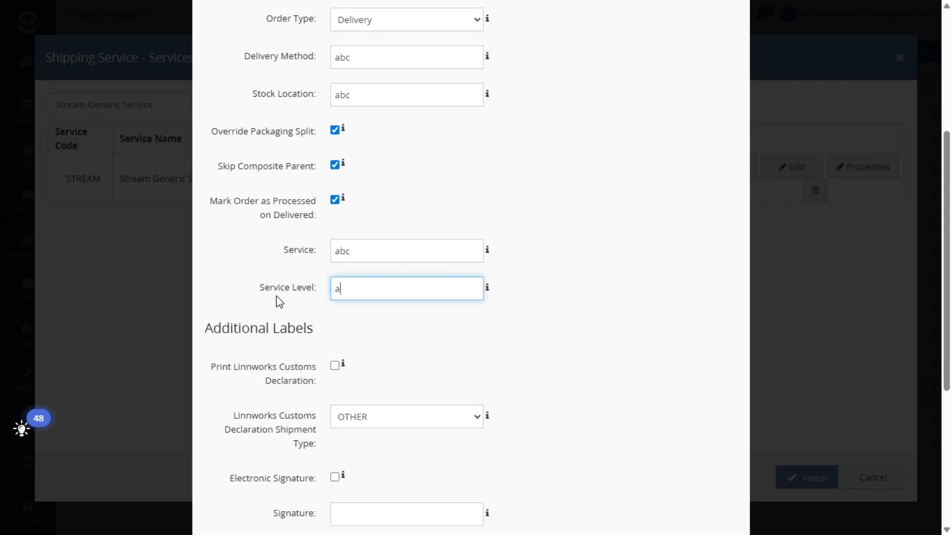
pyautogui.write('bc')
# - Save the Stream Generic Service options with the additional label defaults and finish the service setup
pyautogui.scroll(-3, 276, 302)
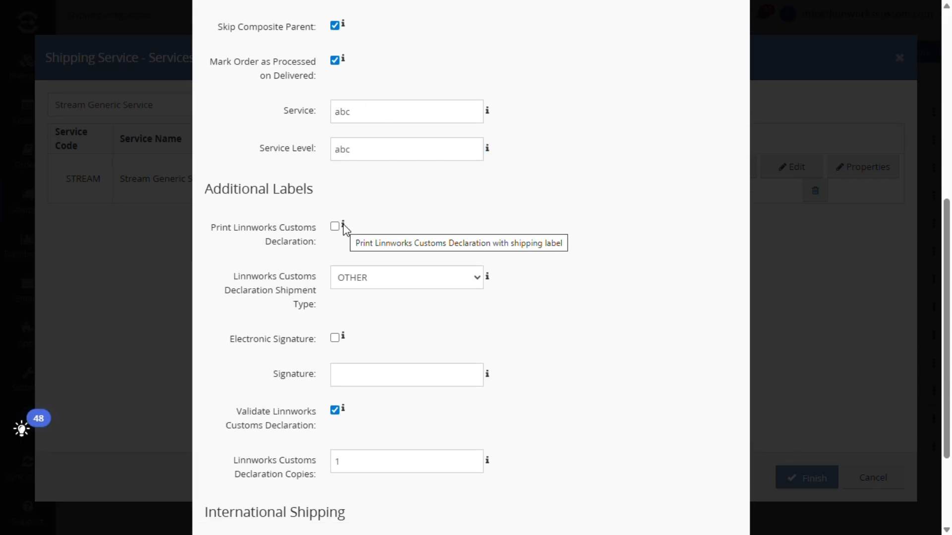
pyautogui.scroll(-3, 340, 229)
pyautogui.click(688, 515)
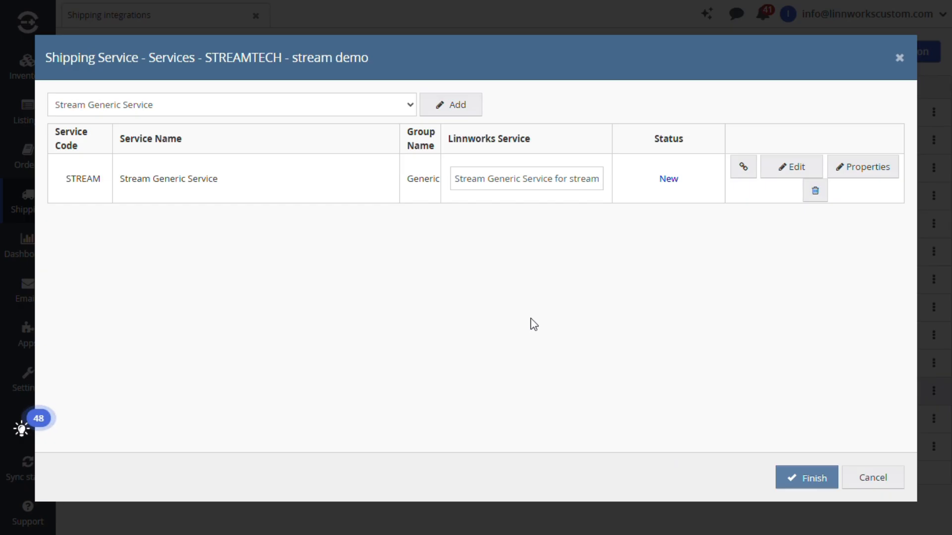
pyautogui.click(804, 476)
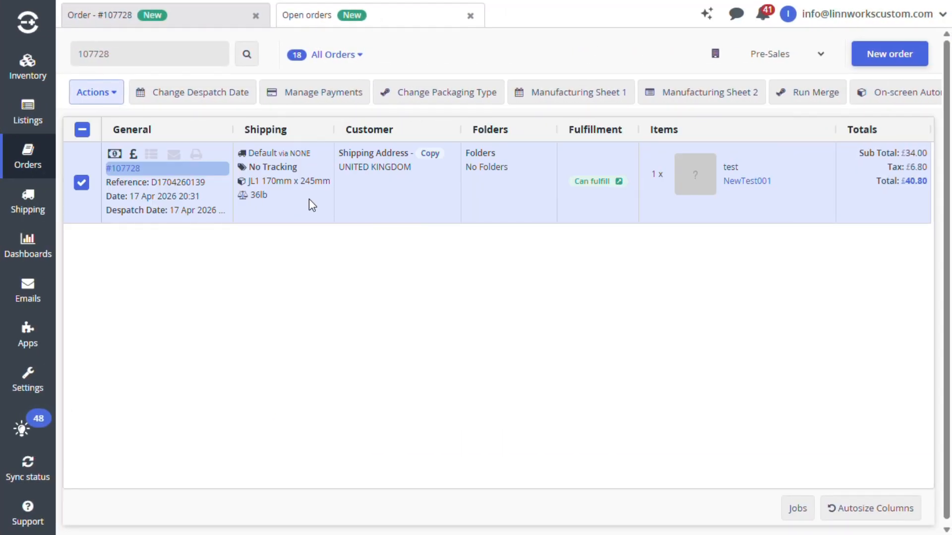
# - Change the open order's shipping service to STREAMTECH's "Stream Generic Service for stream demo" and send the order to Stream
pyautogui.rightClick(308, 198)
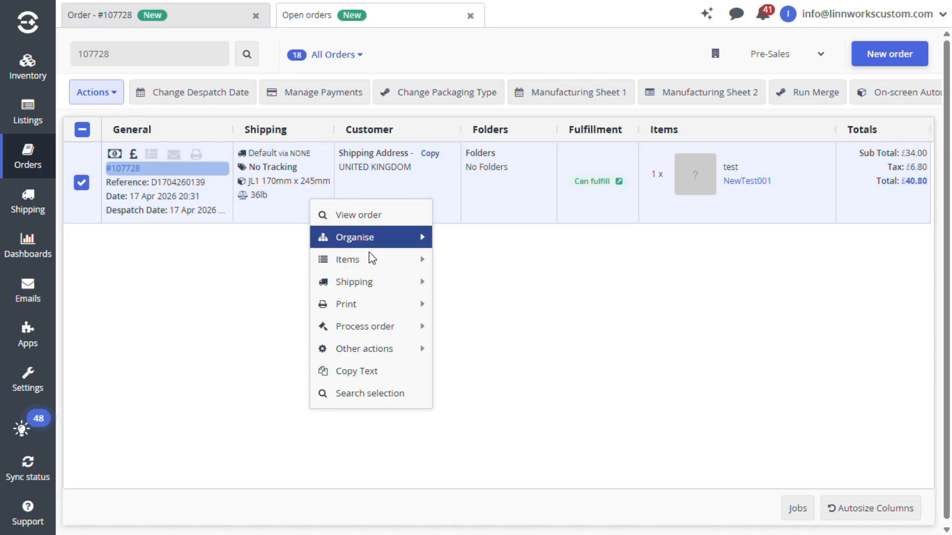
pyautogui.moveTo(377, 282)
pyautogui.moveTo(557, 285)
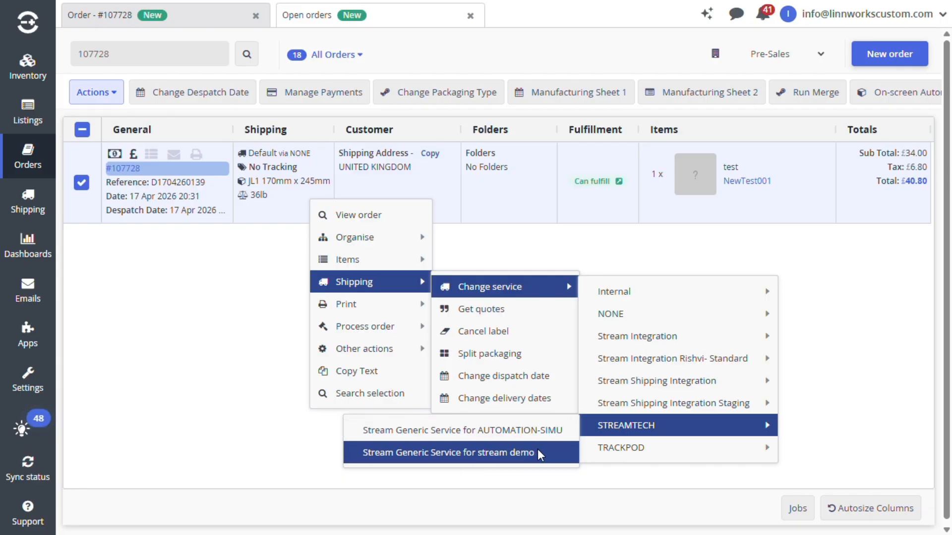
pyautogui.click(449, 453)
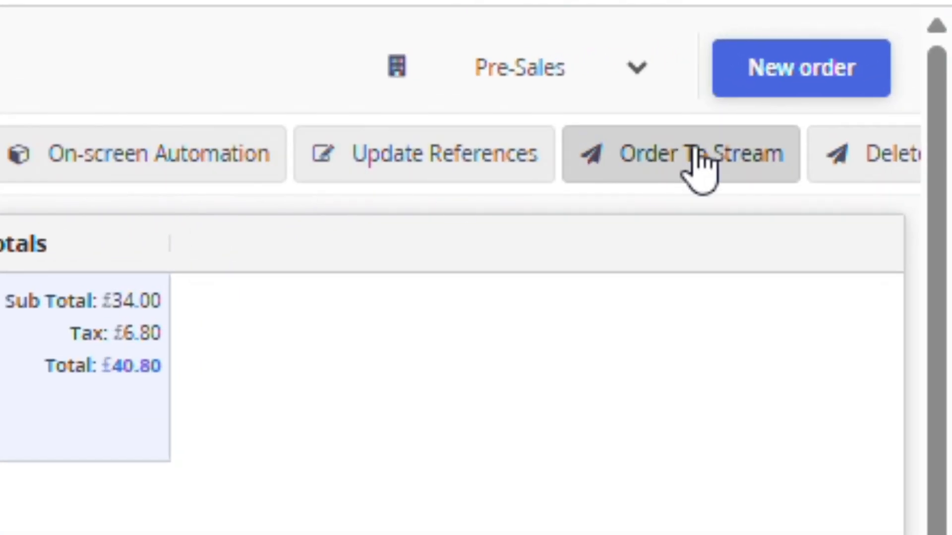
pyautogui.click(702, 164)
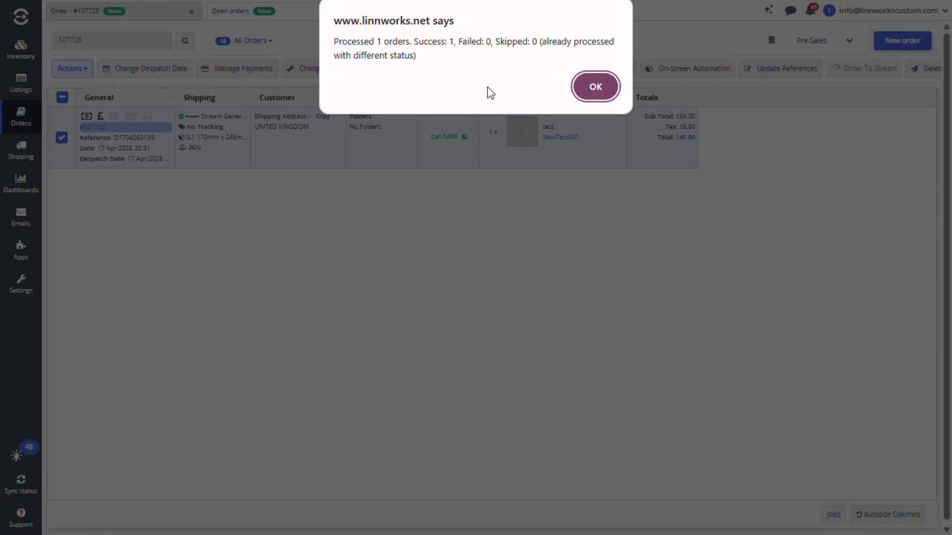
pyautogui.click(608, 87)
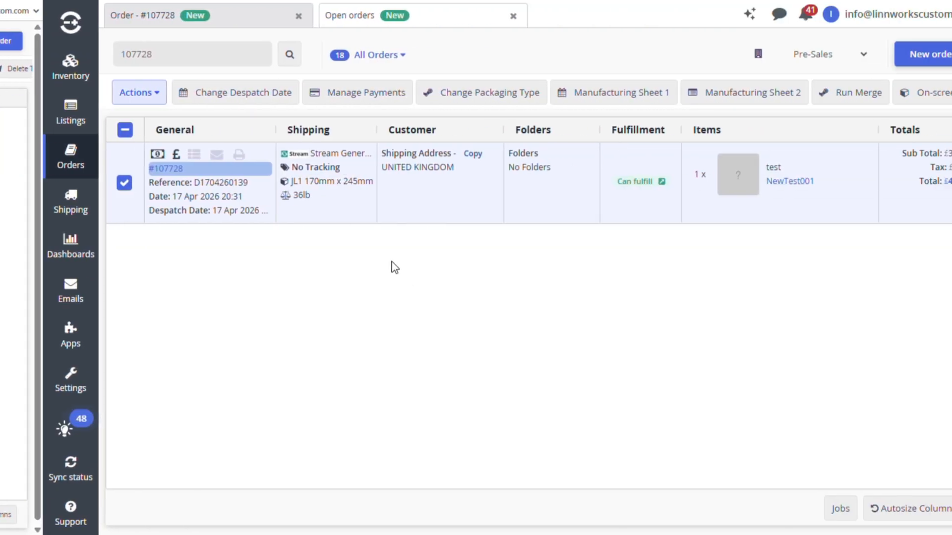
# - Print the shipping label of the selected open order to PDF
pyautogui.rightClick(354, 201)
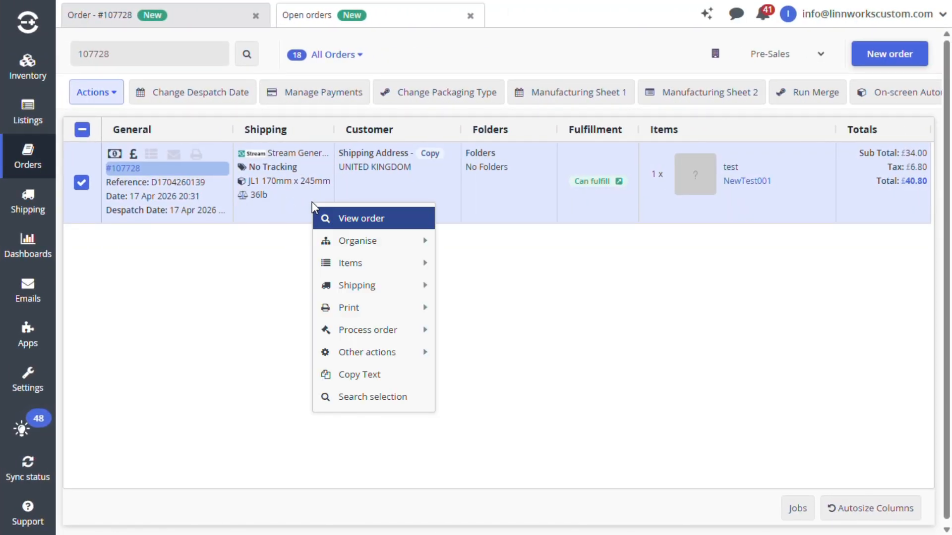
pyautogui.moveTo(397, 319)
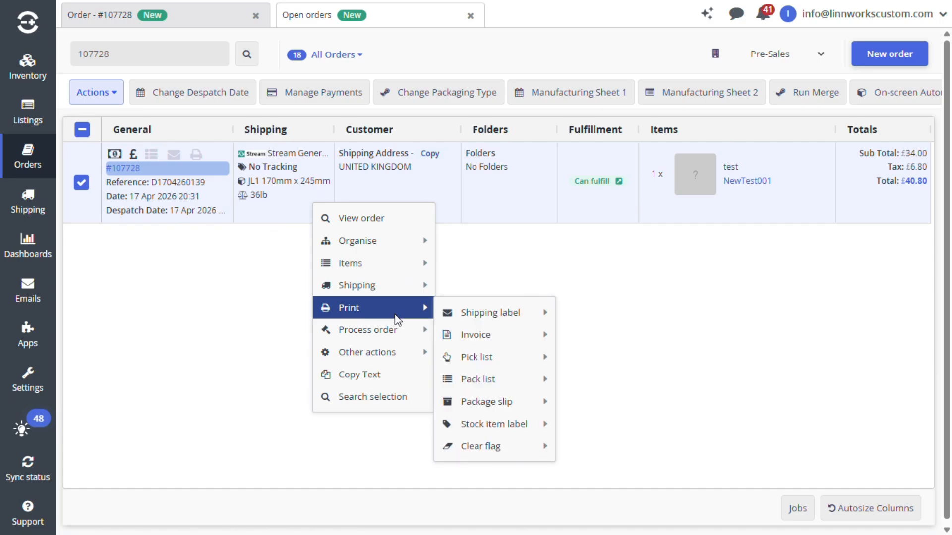
pyautogui.moveTo(548, 313)
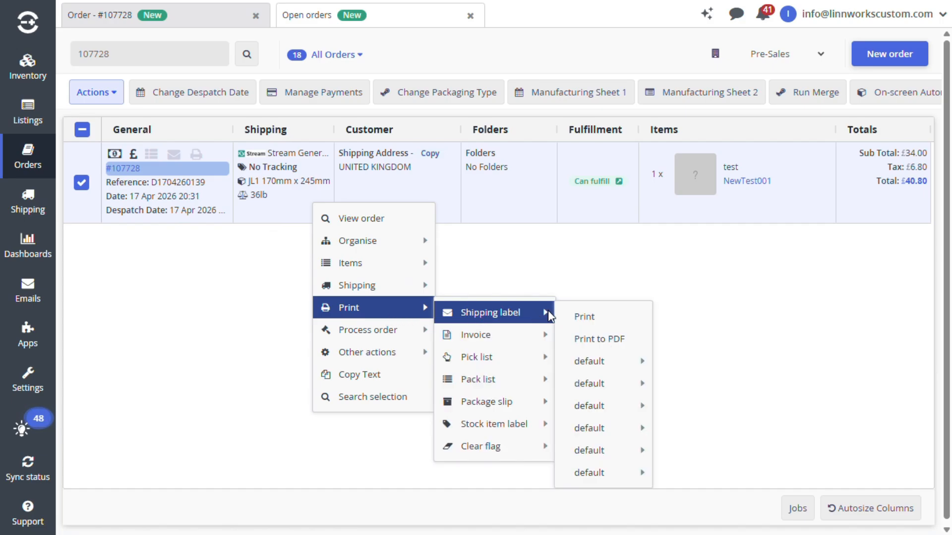
pyautogui.click(586, 340)
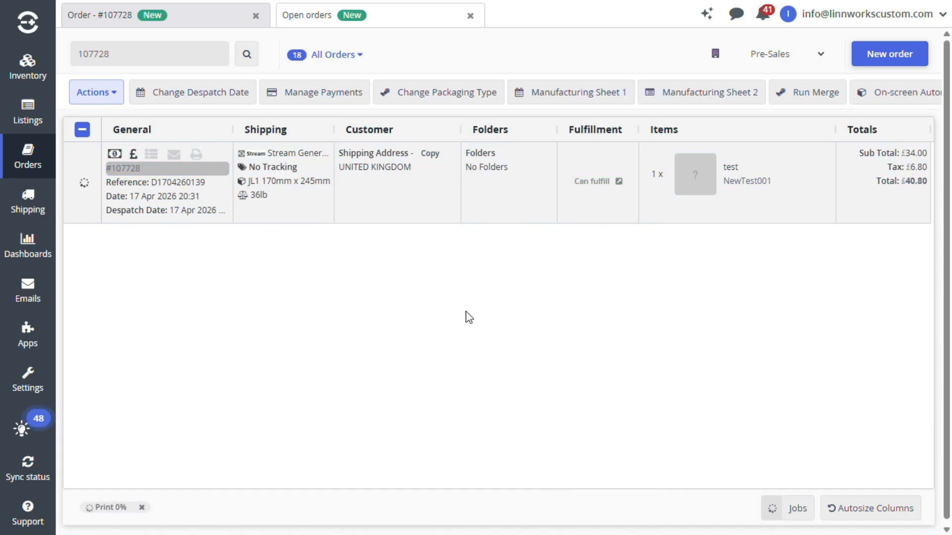